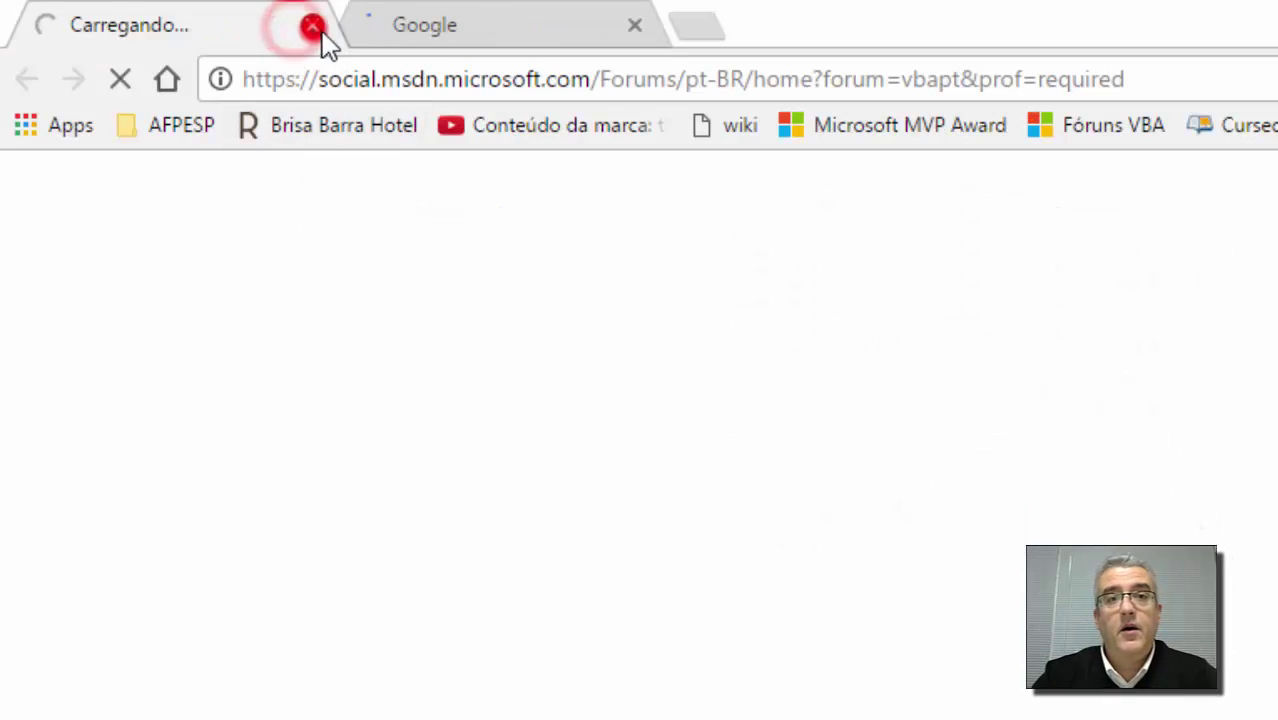
# - Close the extra tab and load cloudconvert.org, which redirects to cloudconvert.com
pyautogui.click(305, 25)
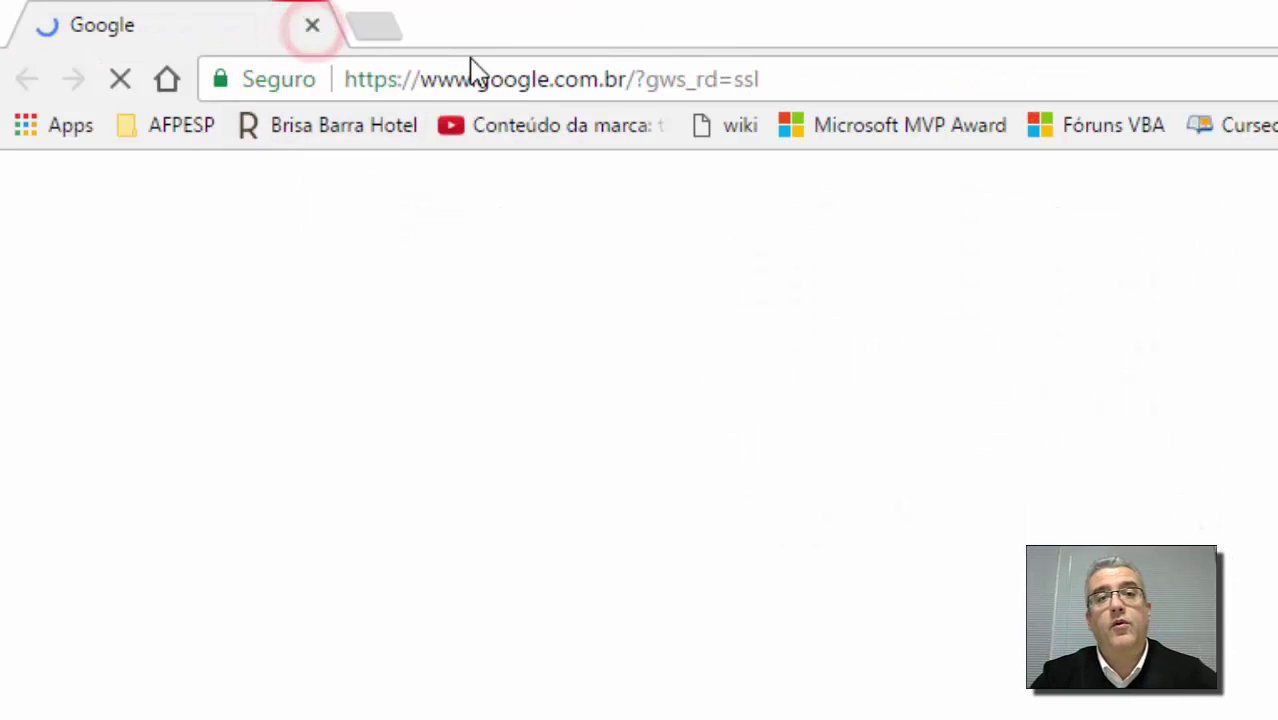
pyautogui.click(471, 79)
pyautogui.write('c')
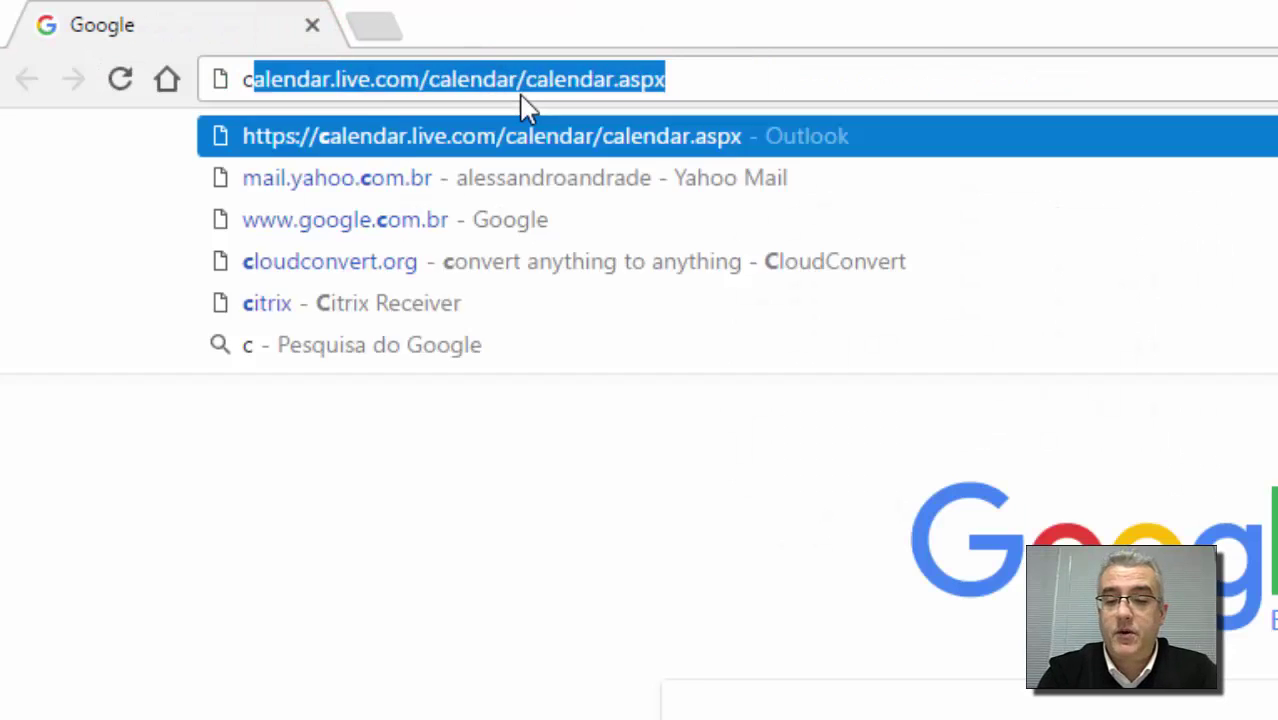
pyautogui.write('loudconv')
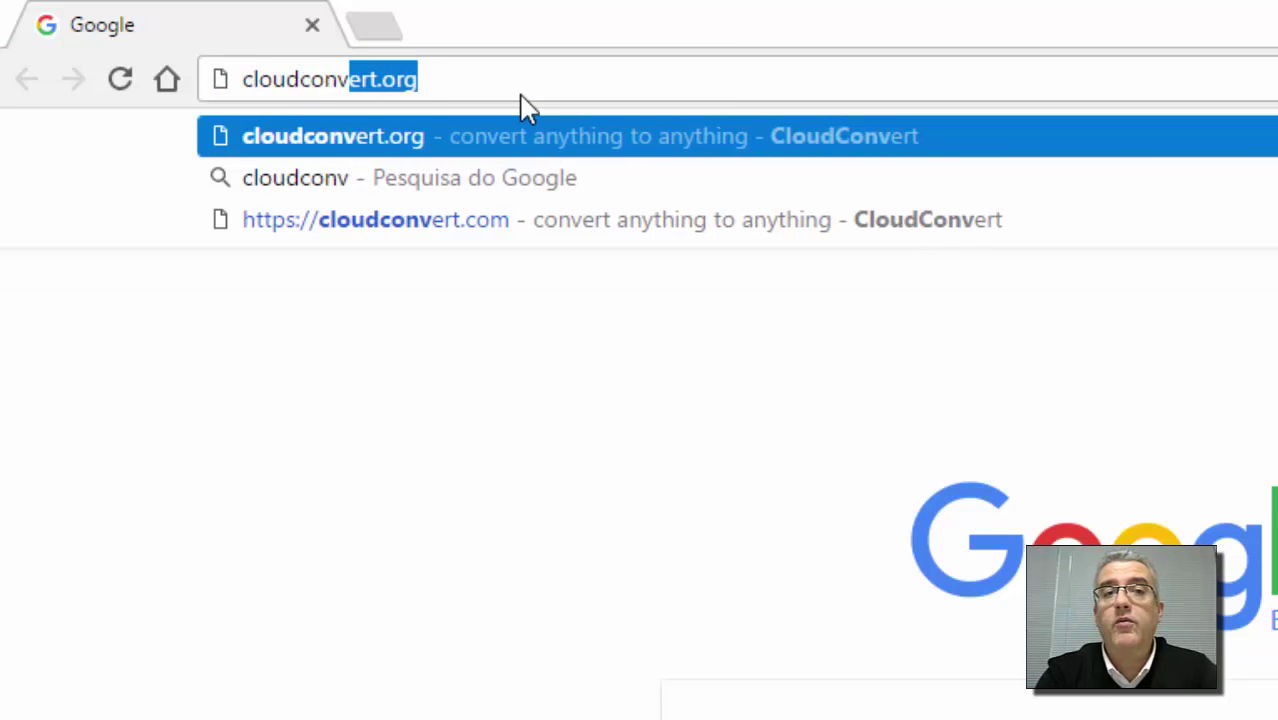
pyautogui.write('ert.')
pyautogui.press('BackSpace')
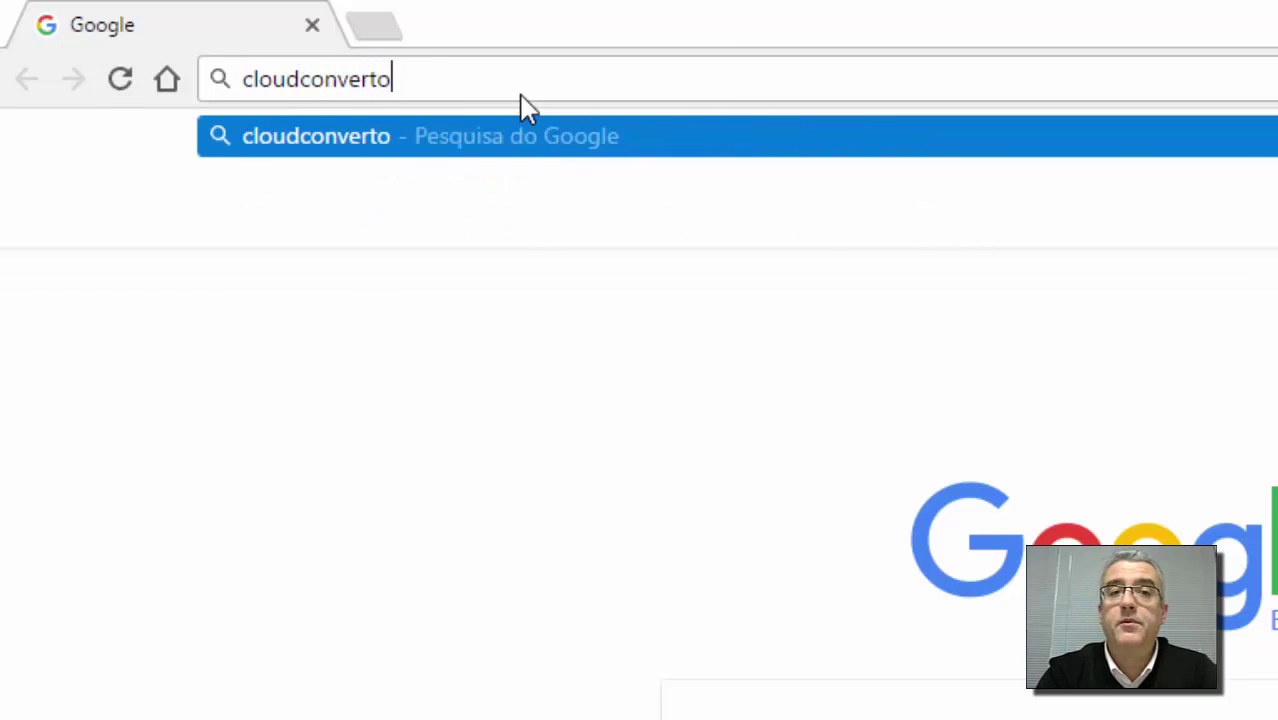
pyautogui.press('BackSpace')
pyautogui.write('.o')
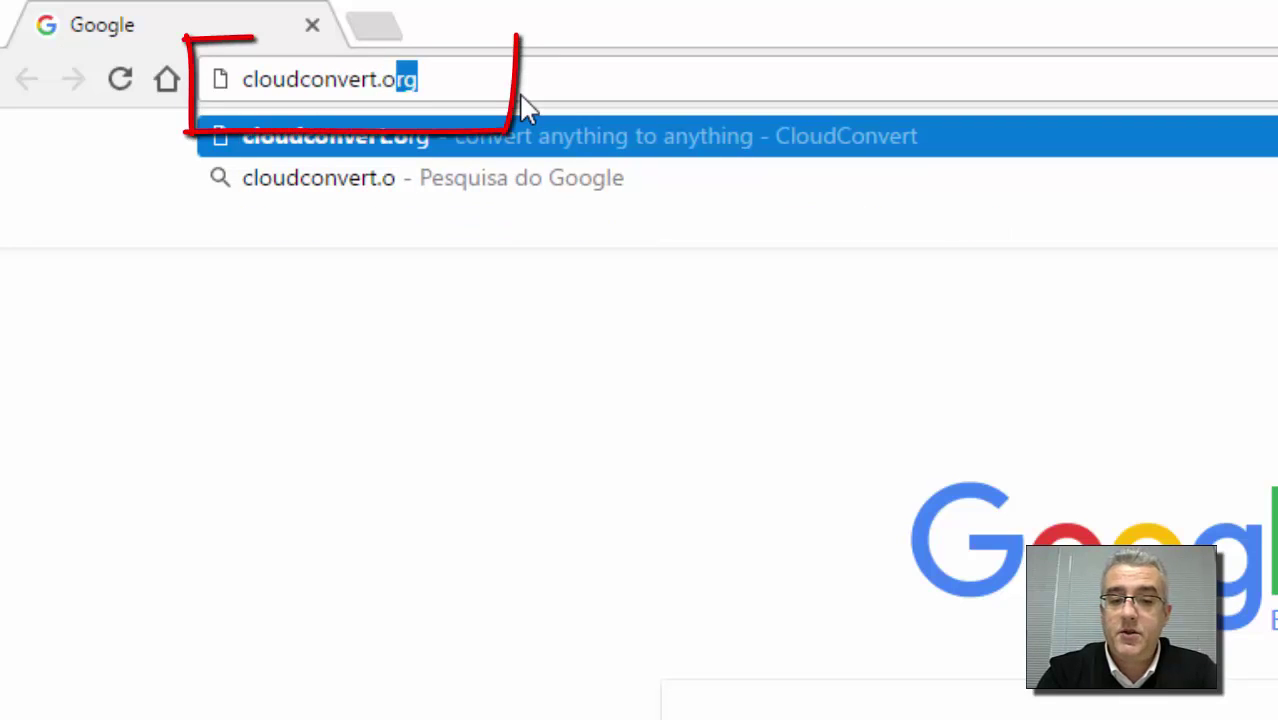
pyautogui.write('rg')
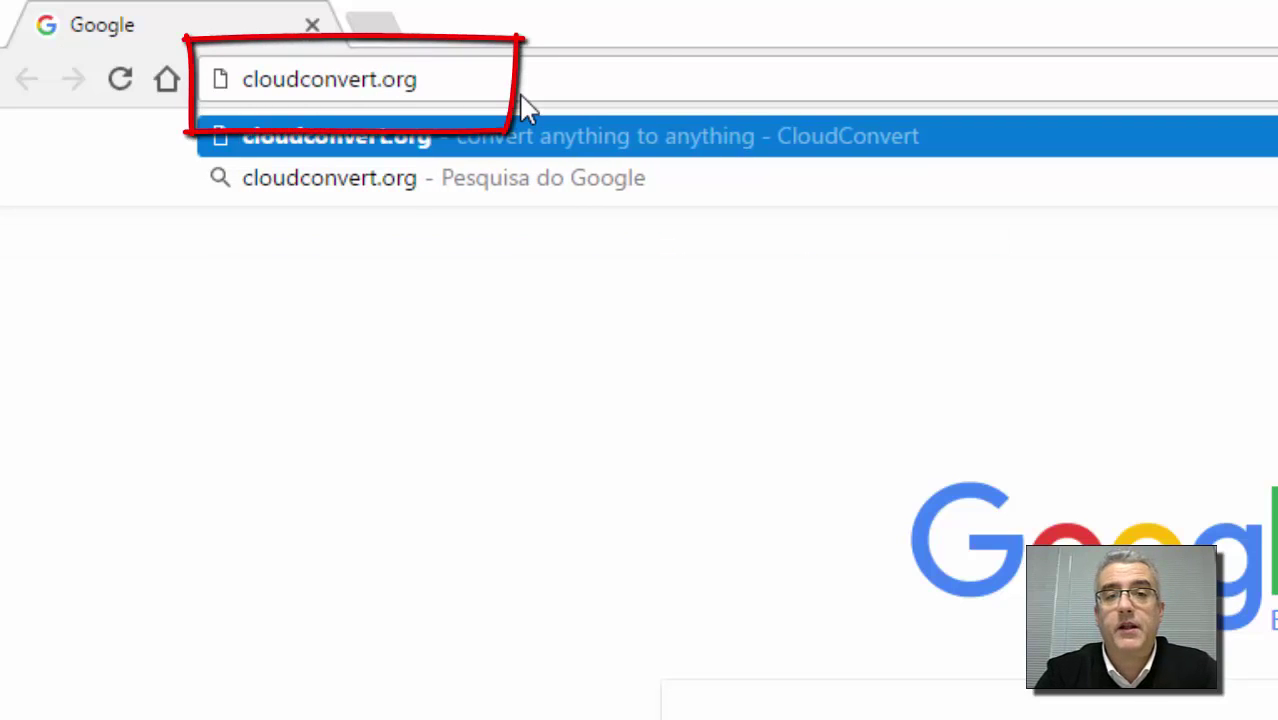
pyautogui.press('Return')
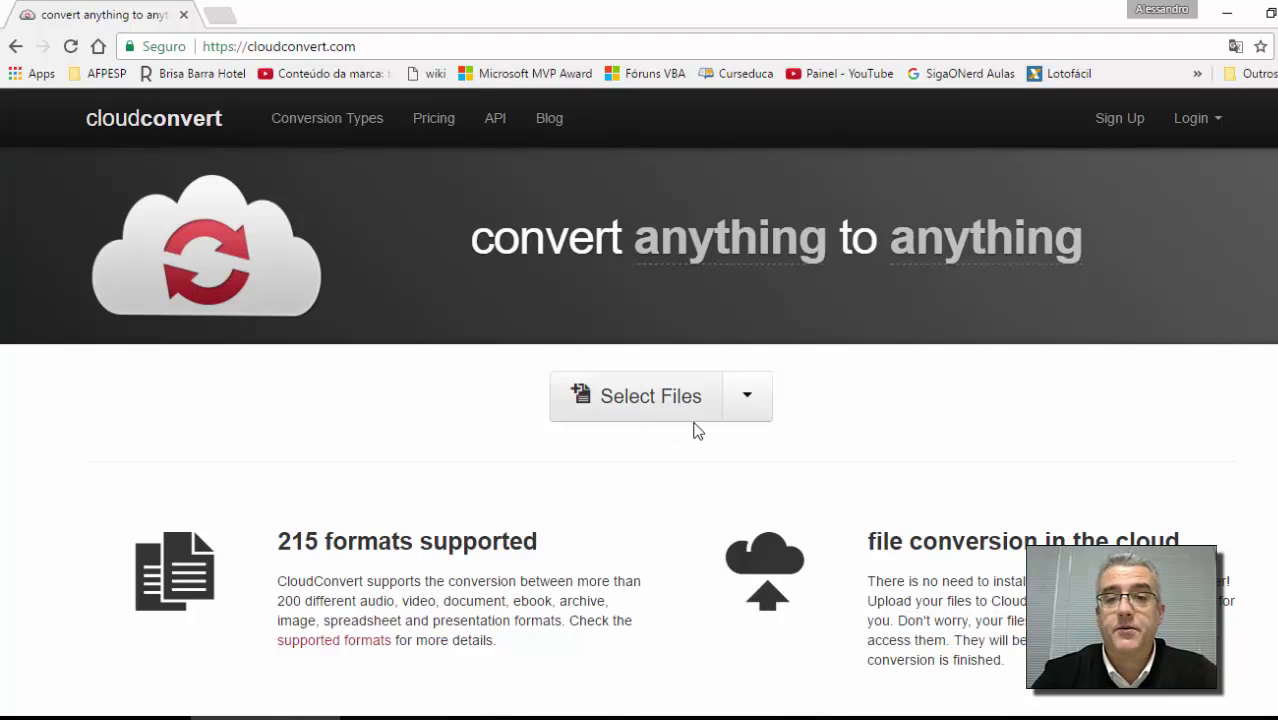
# - Upload APOSTILA DO MICROSOFT EXCEL2007 - VERSÃO 3.pdf from the CURSO - EXCEL folder
pyautogui.click(622, 400)
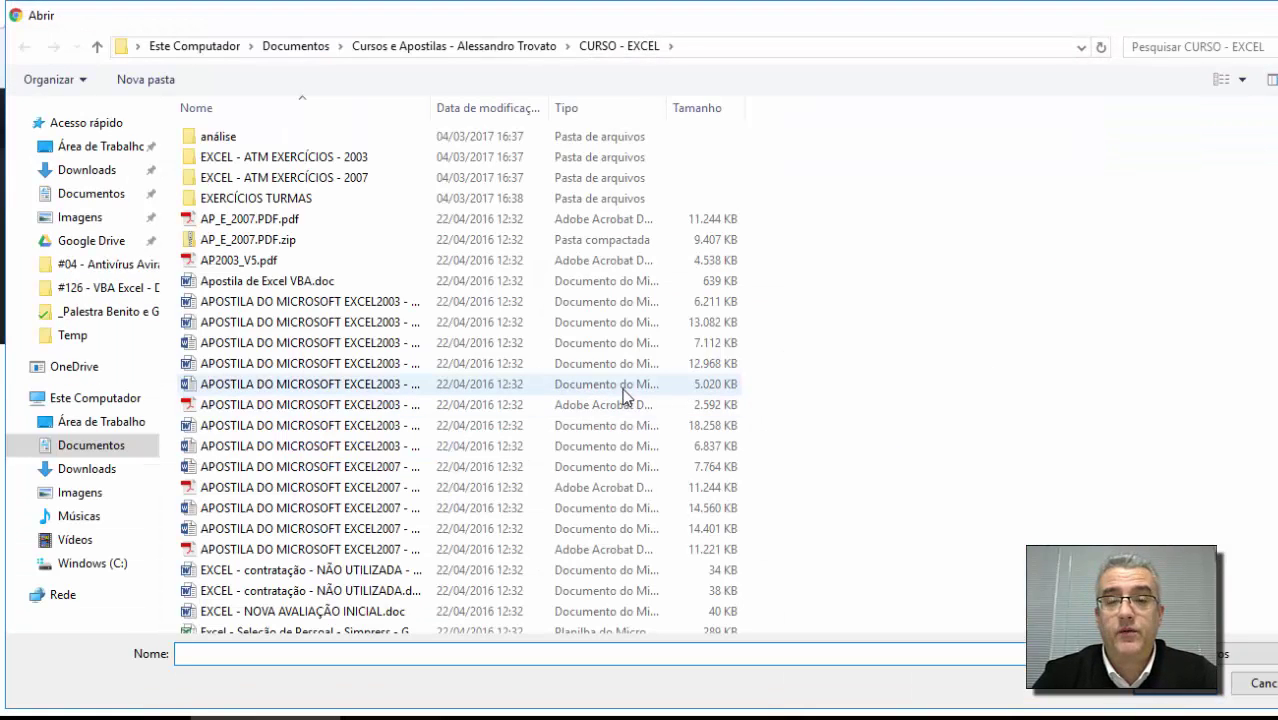
pyautogui.click(322, 262)
pyautogui.scroll(-1, 449, 307)
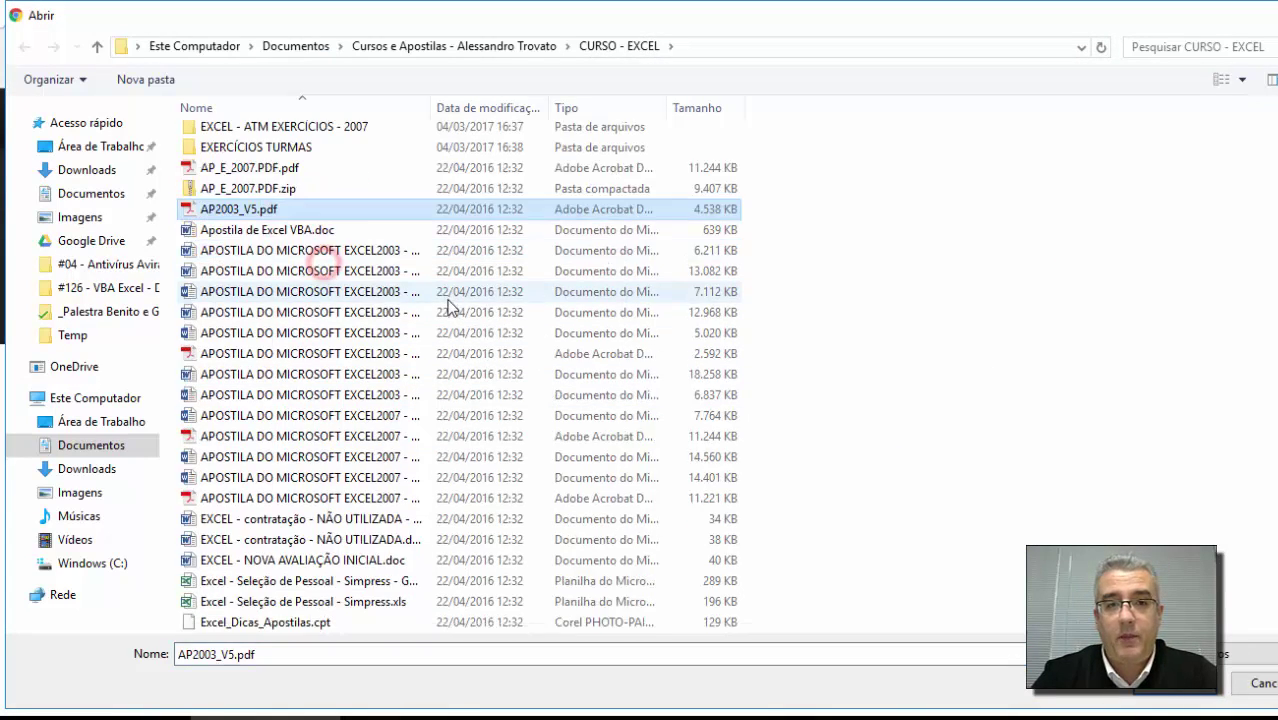
pyautogui.scroll(-2, 449, 307)
pyautogui.scroll(-3, 449, 307)
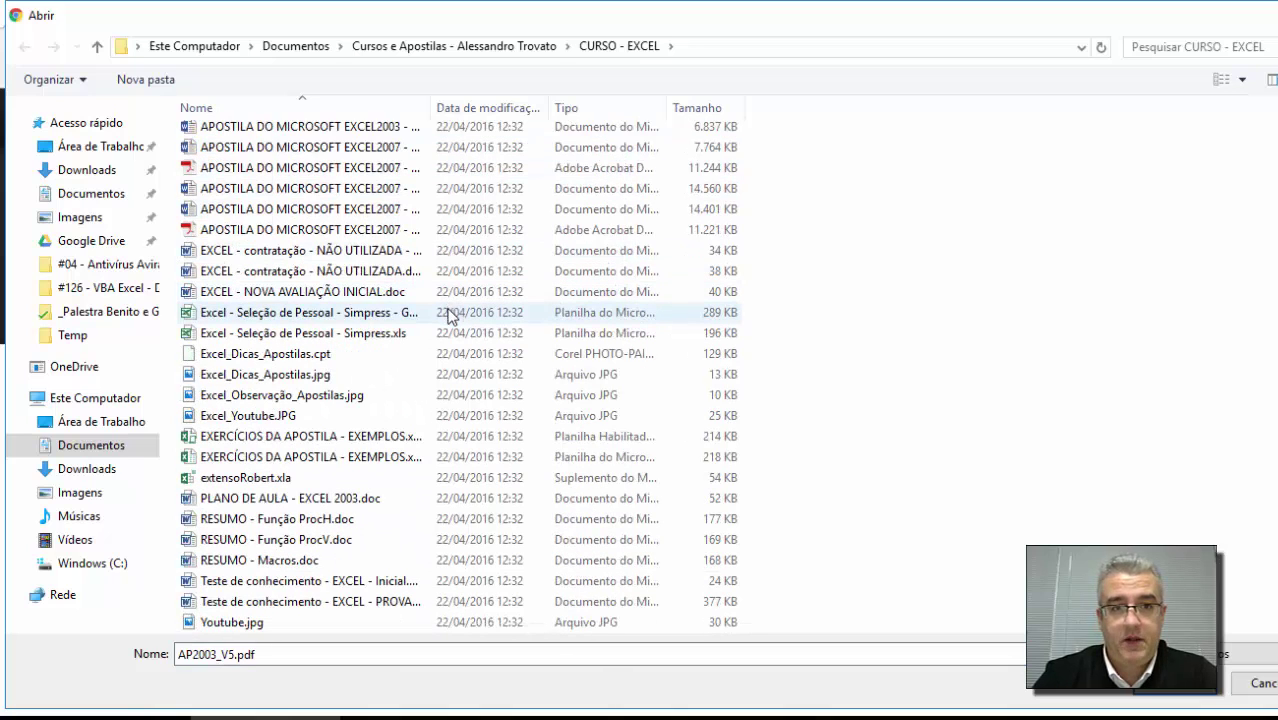
pyautogui.click(420, 229)
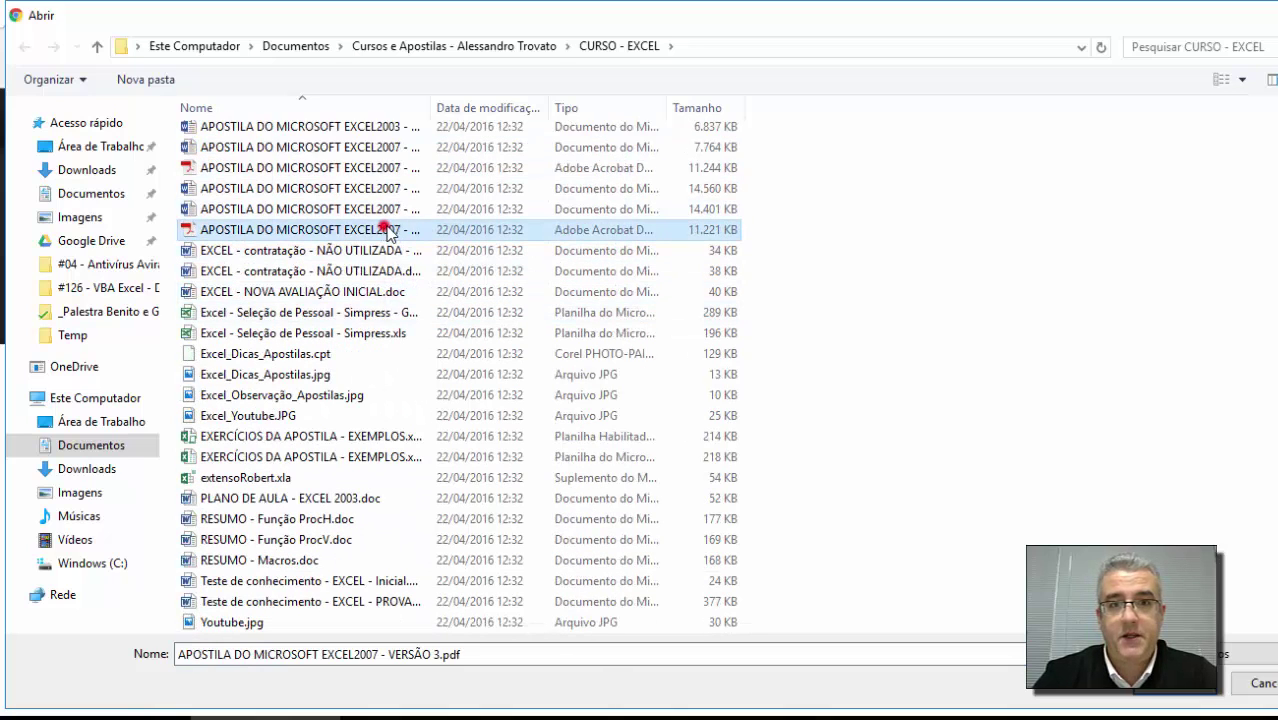
pyautogui.doubleClick(438, 112)
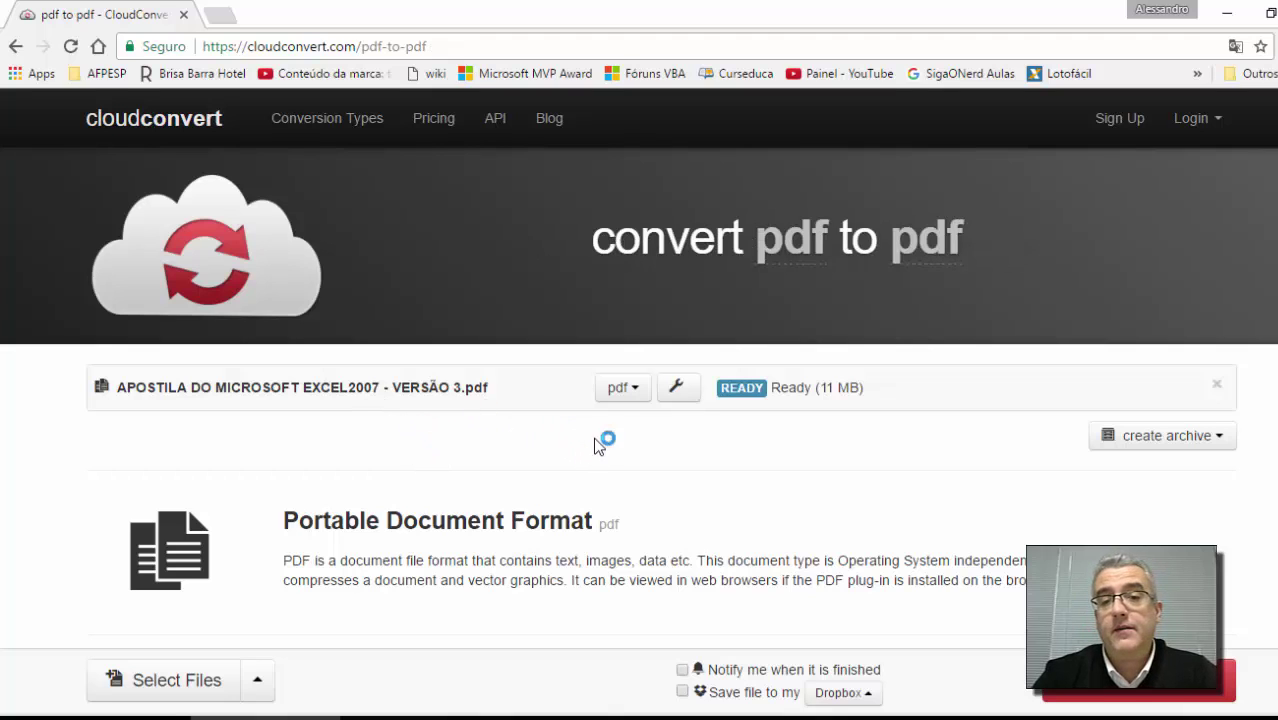
# - Show the output format list for the uploaded 11 MB handout PDF
pyautogui.click(626, 398)
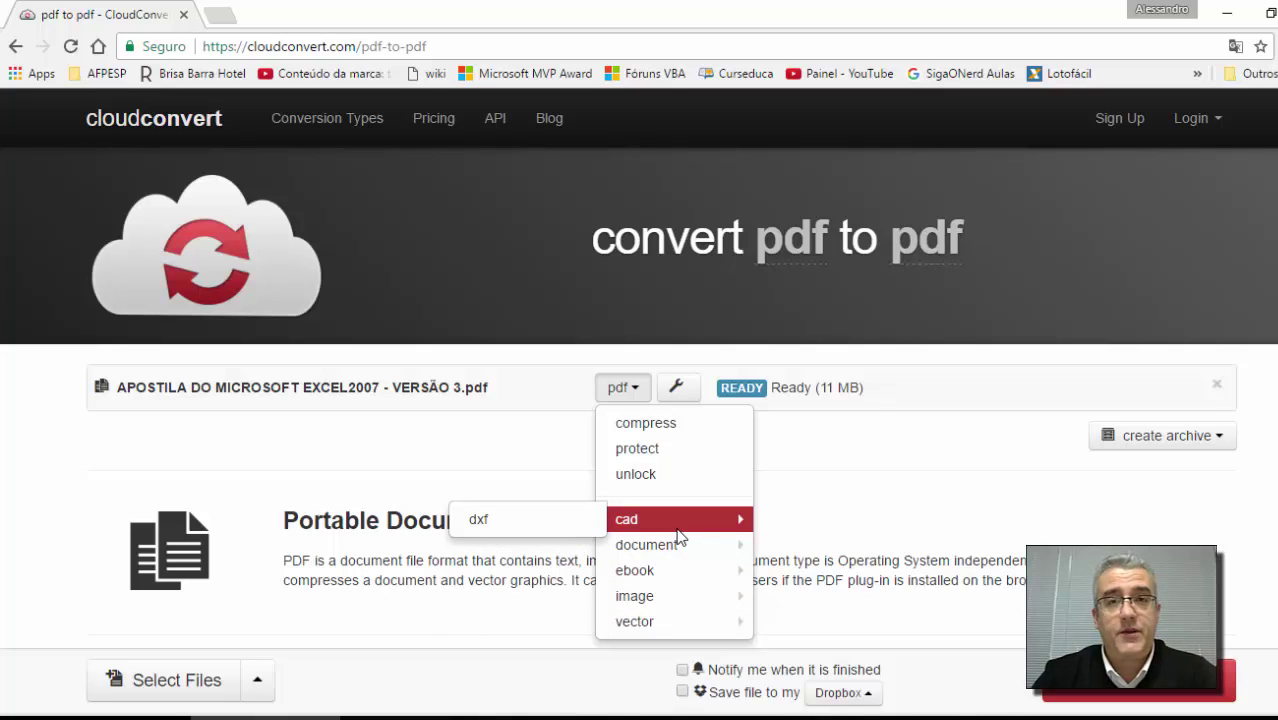
pyautogui.moveTo(660, 545)
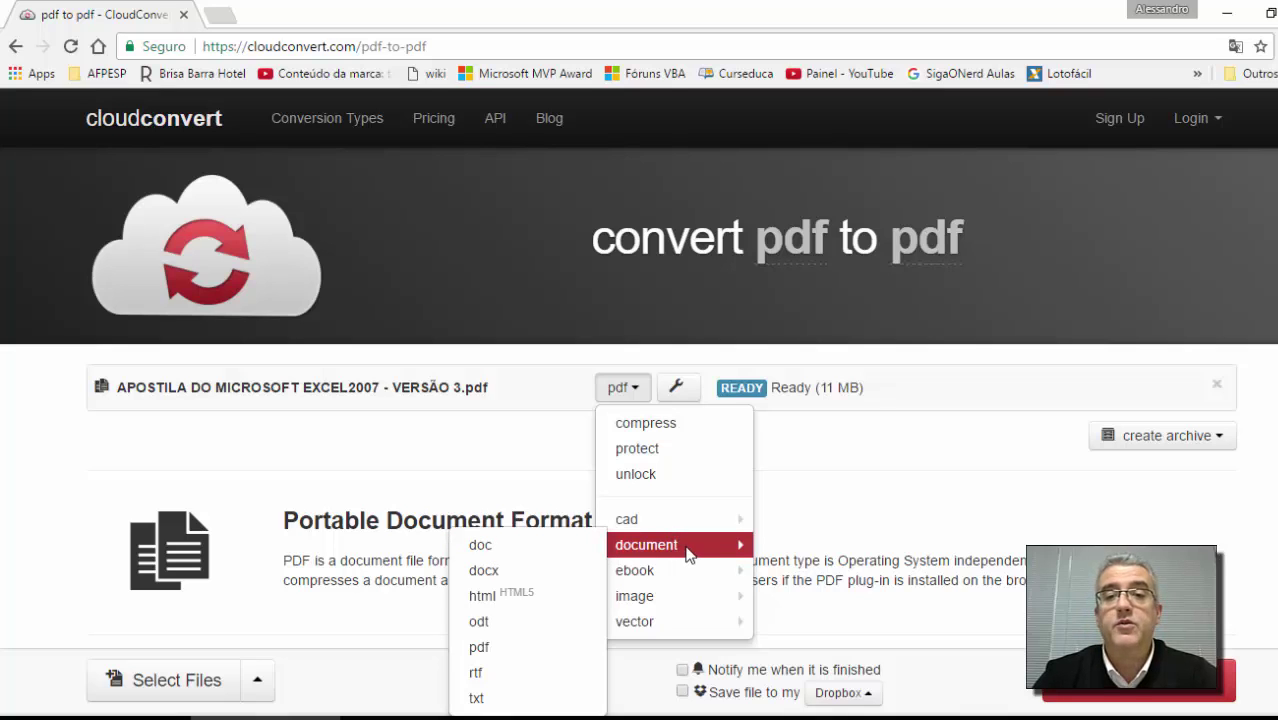
# - Set the output format to docx, leave the archive option unset, and start the conversion
pyautogui.click(518, 578)
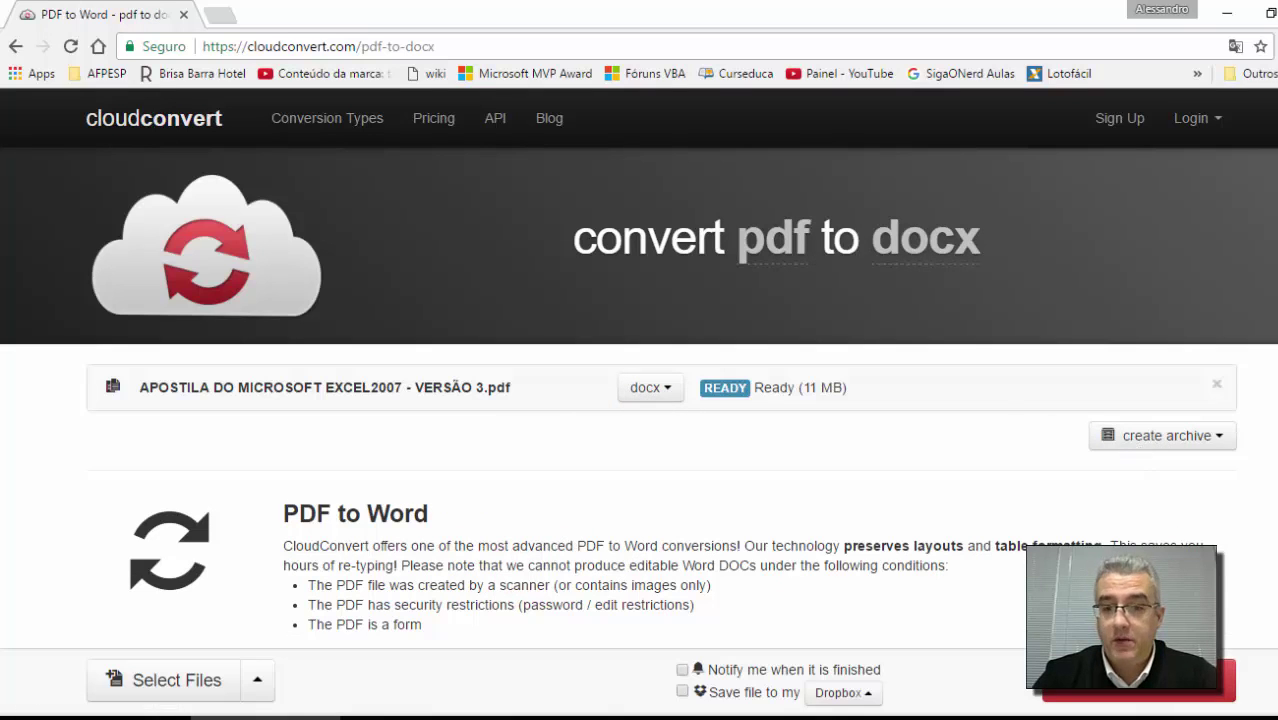
pyautogui.scroll(-1, 1190, 460)
pyautogui.scroll(1, 1190, 460)
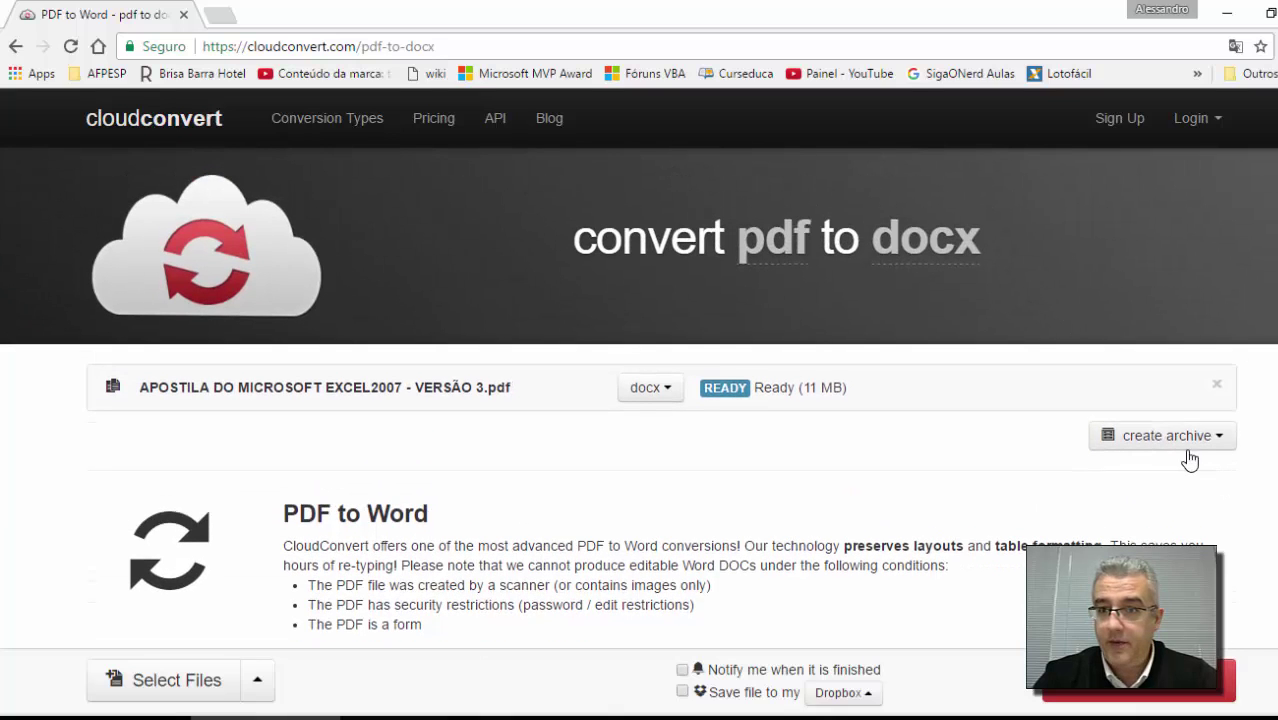
pyautogui.click(1185, 436)
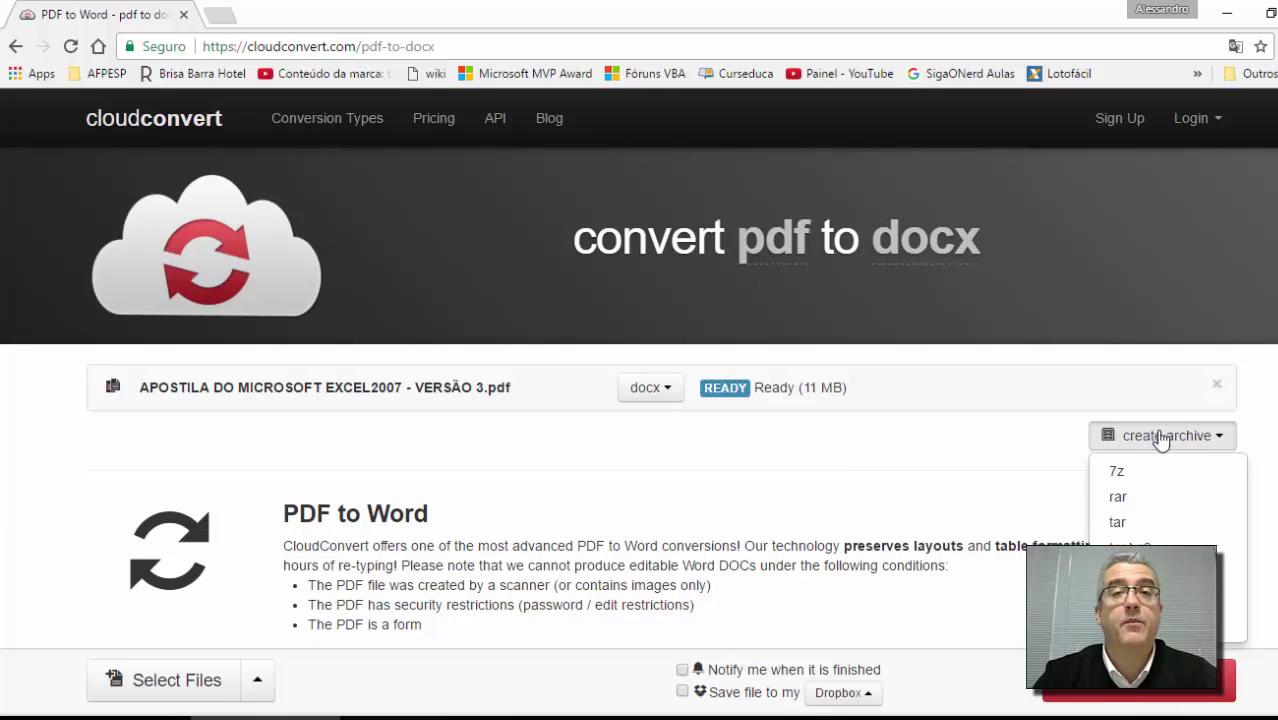
pyautogui.click(936, 462)
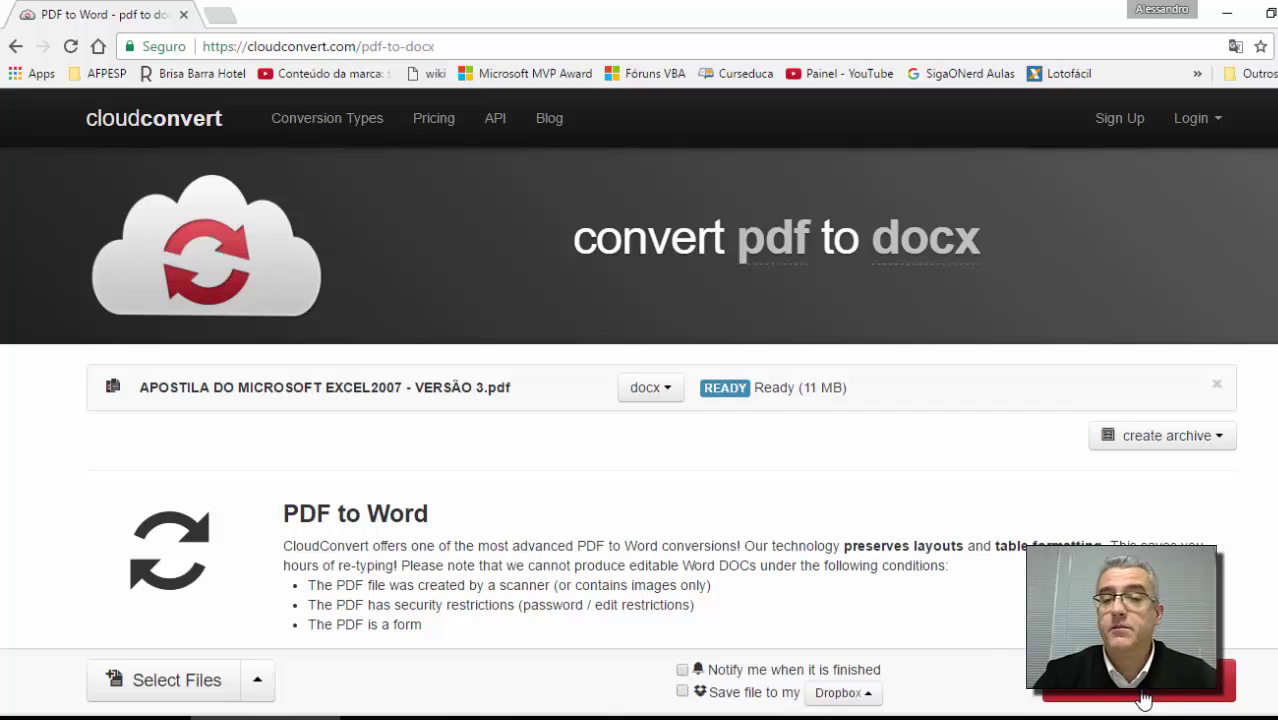
pyautogui.click(1225, 670)
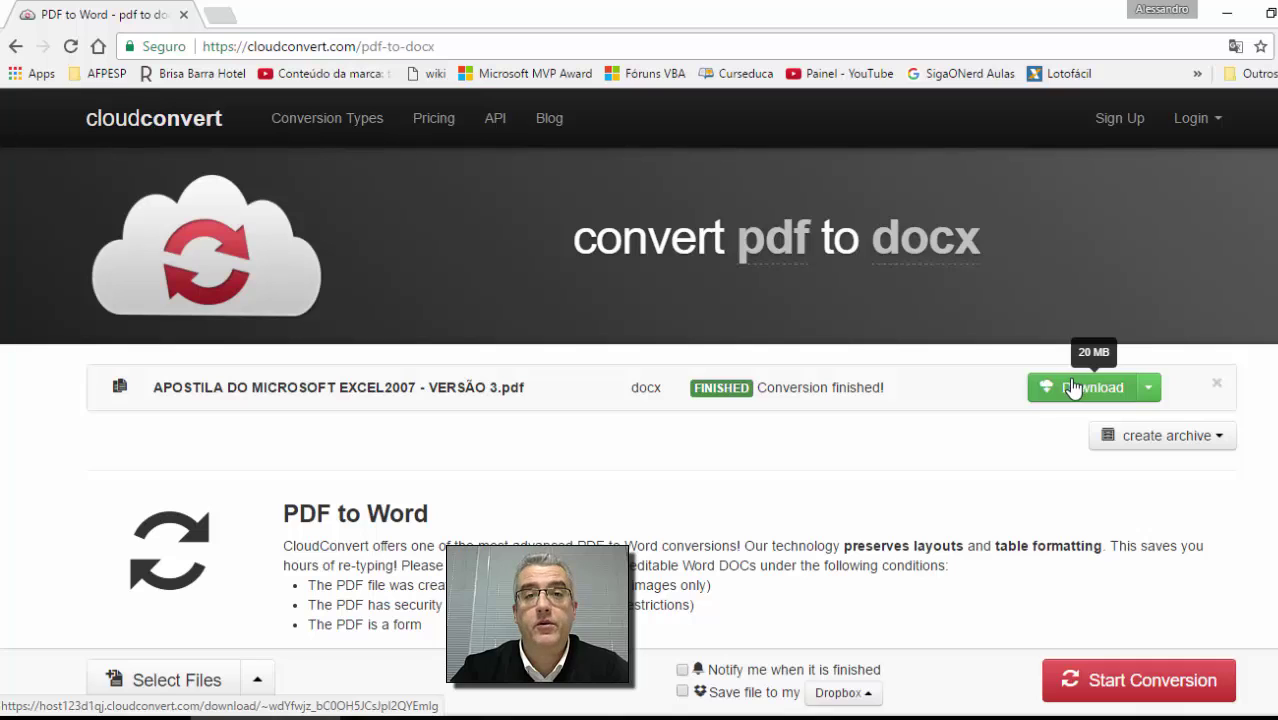
# - Download the converted 20 MB DOCX file of the handout
pyautogui.click(1073, 388)
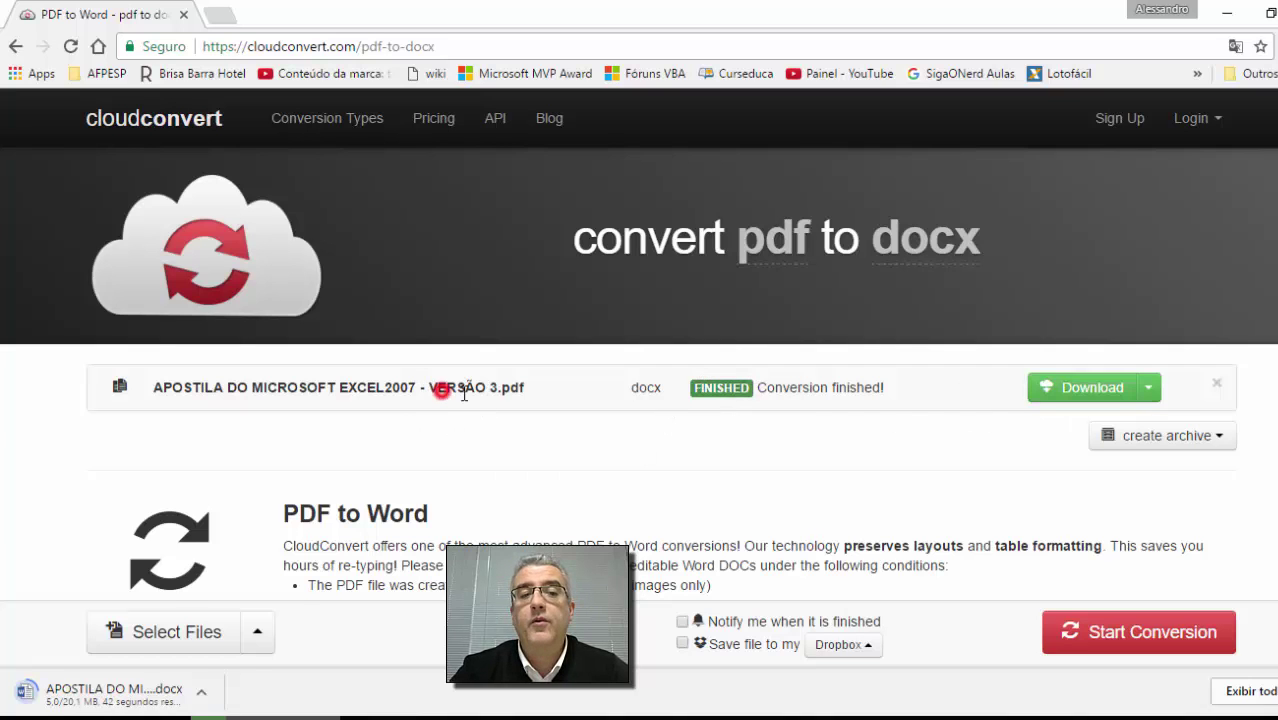
pyautogui.scroll(-2, 488, 443)
pyautogui.scroll(2, 371, 537)
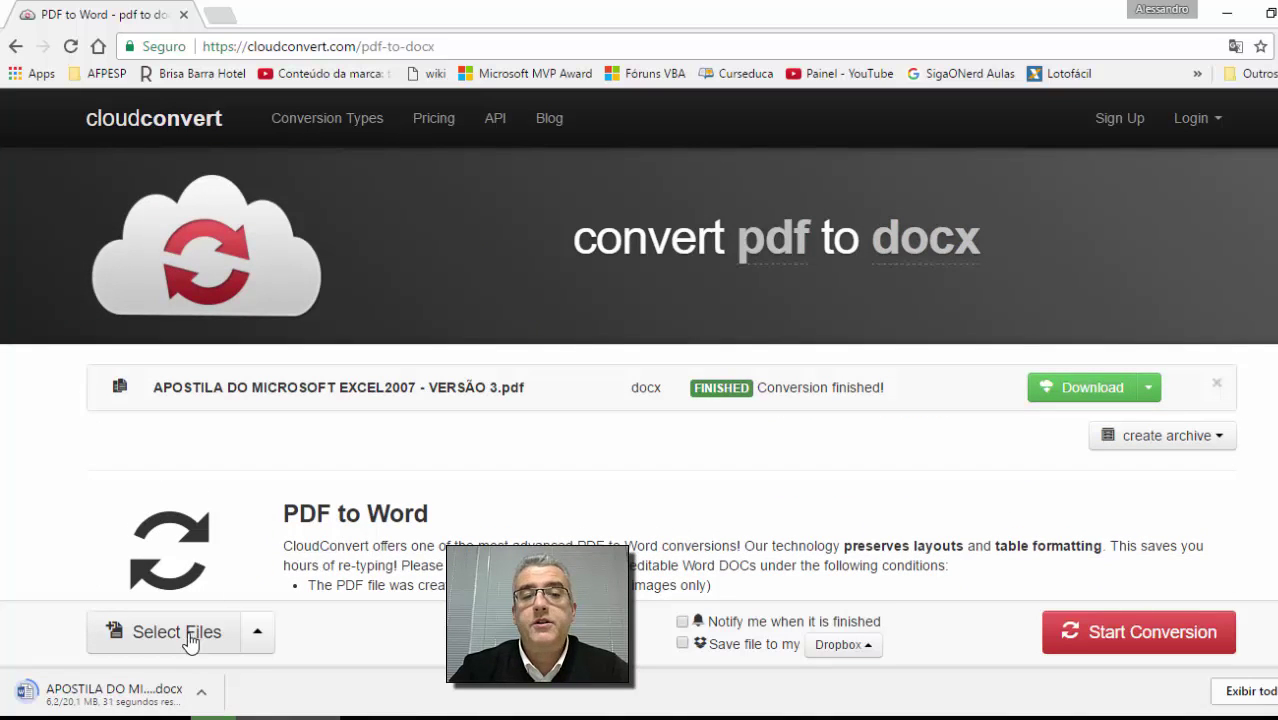
# - Upload APOSTILA DO MICROSOFT EXCEL2007 - VERSÃO 3.pdf again and choose compress as its output
pyautogui.click(189, 635)
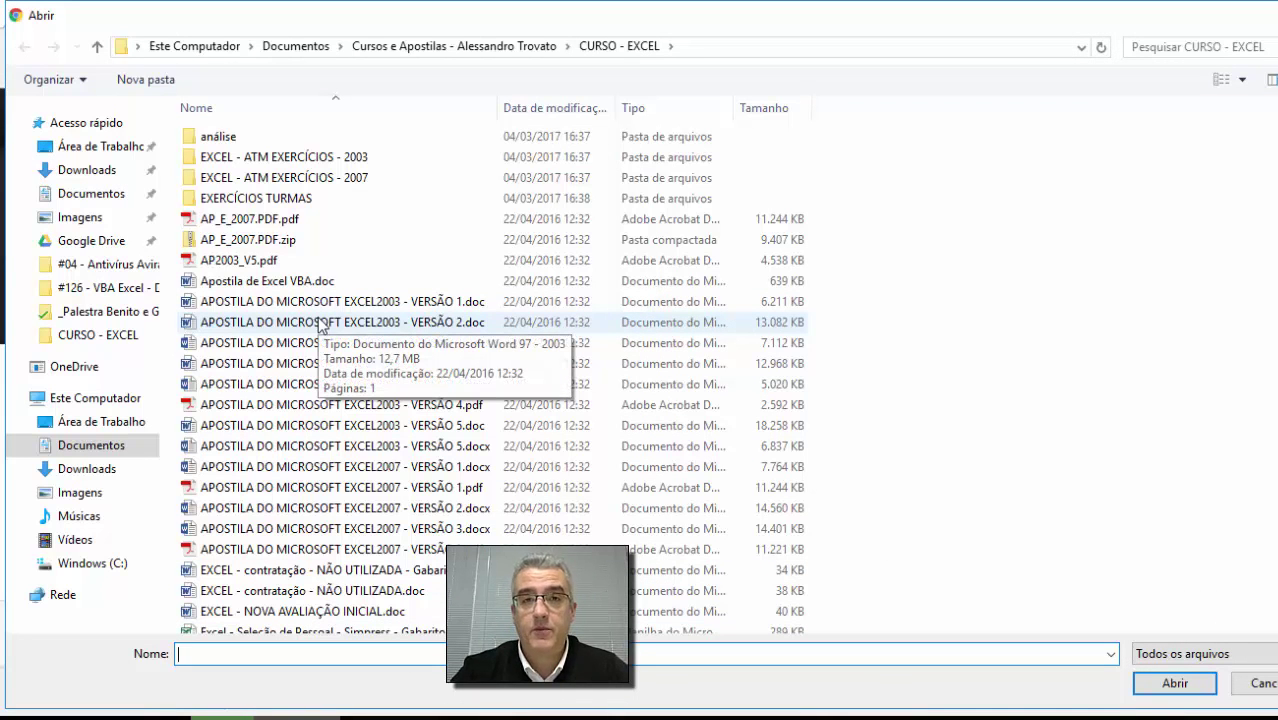
pyautogui.click(290, 405)
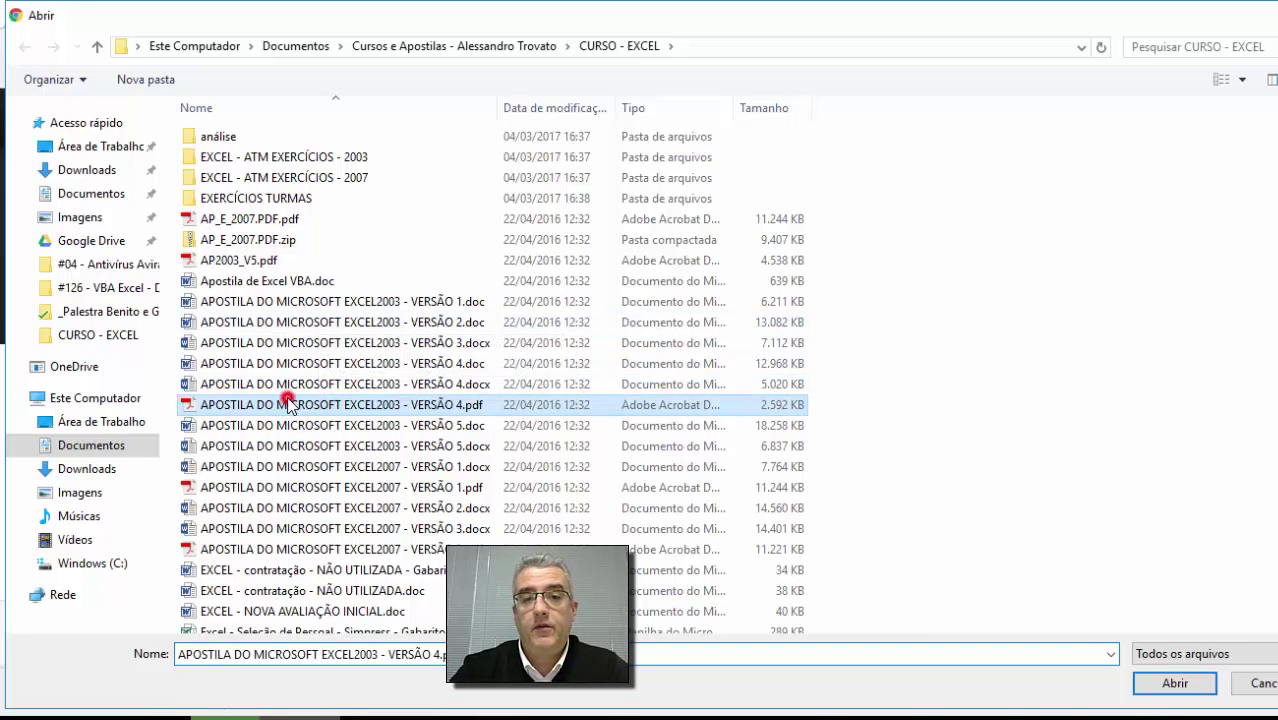
pyautogui.click(285, 549)
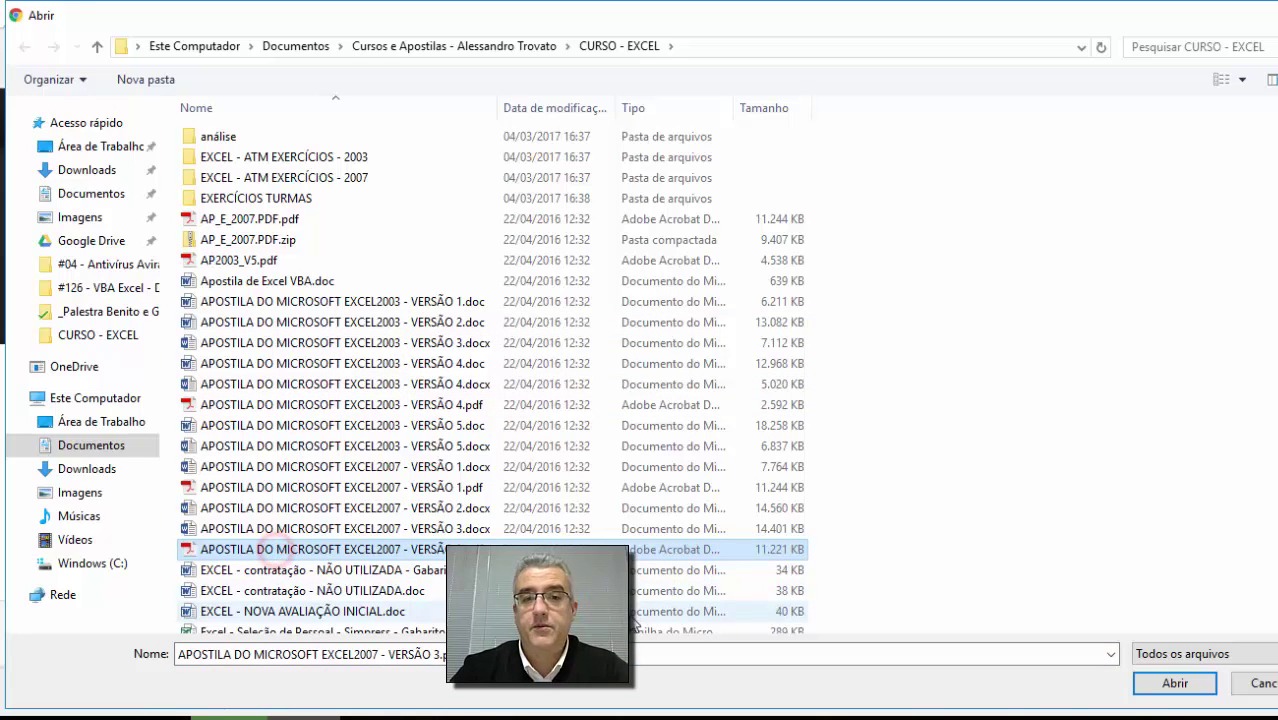
pyautogui.click(1177, 683)
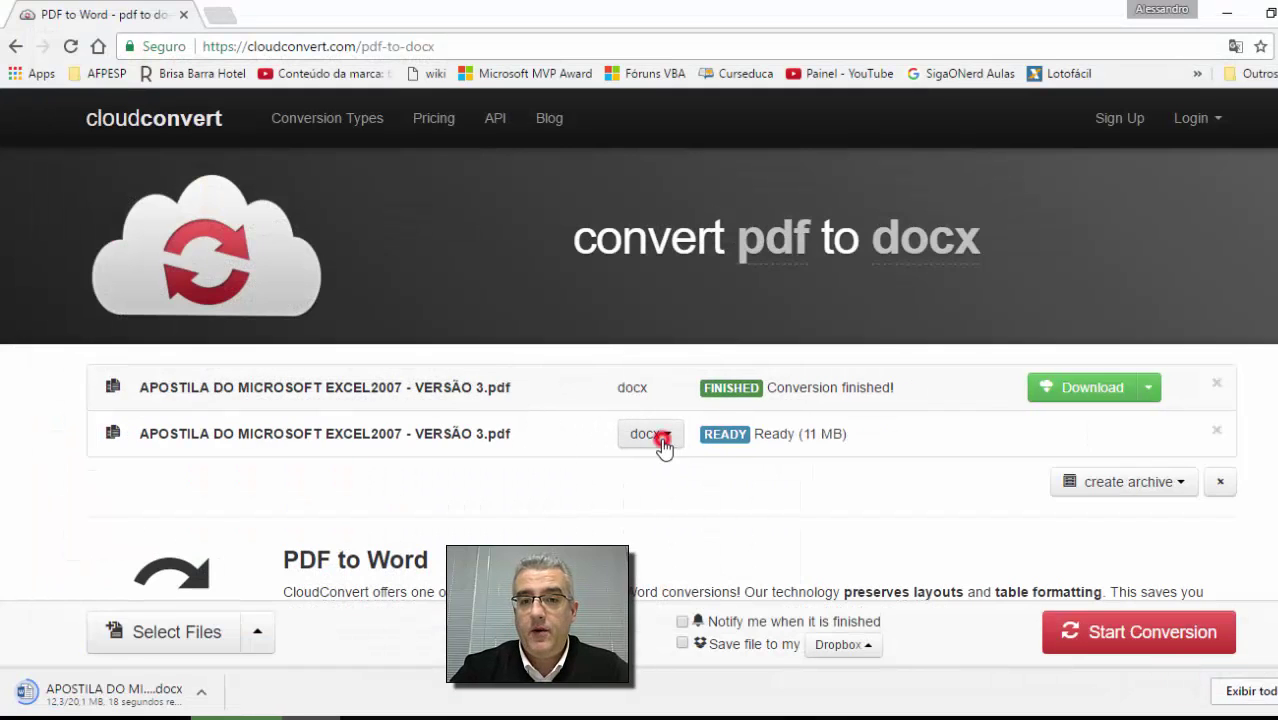
pyautogui.click(662, 442)
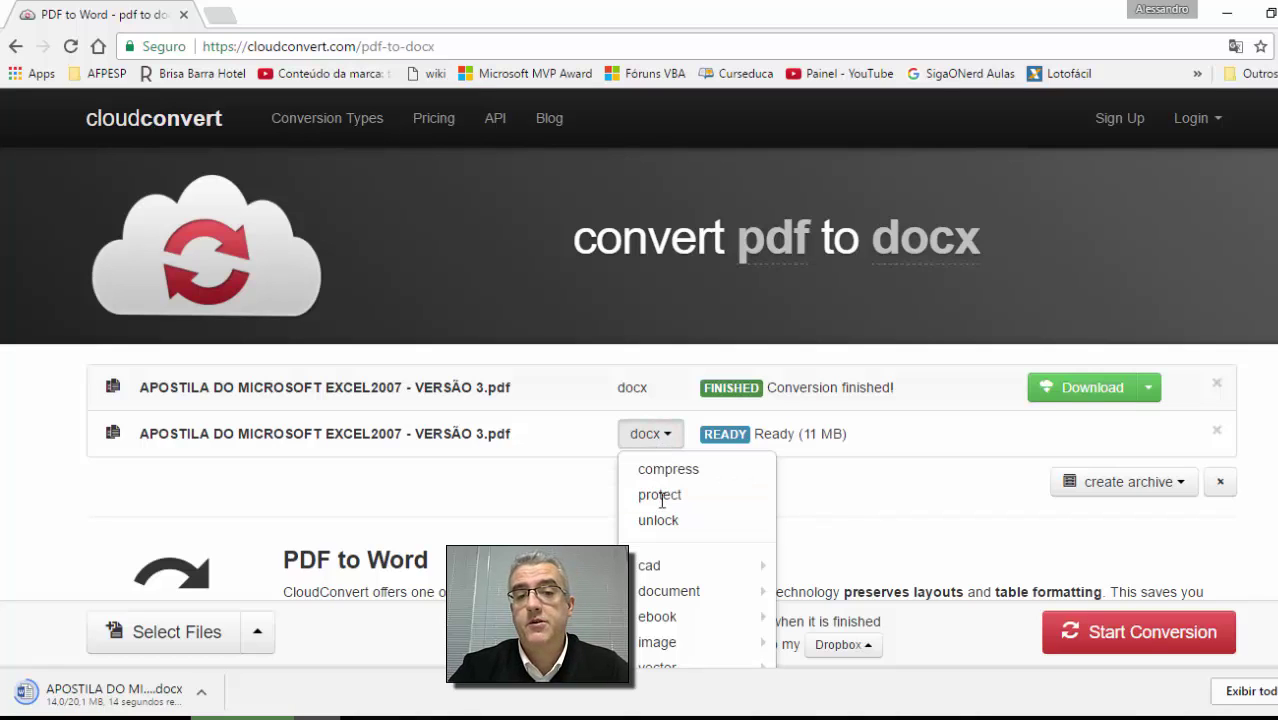
pyautogui.click(670, 470)
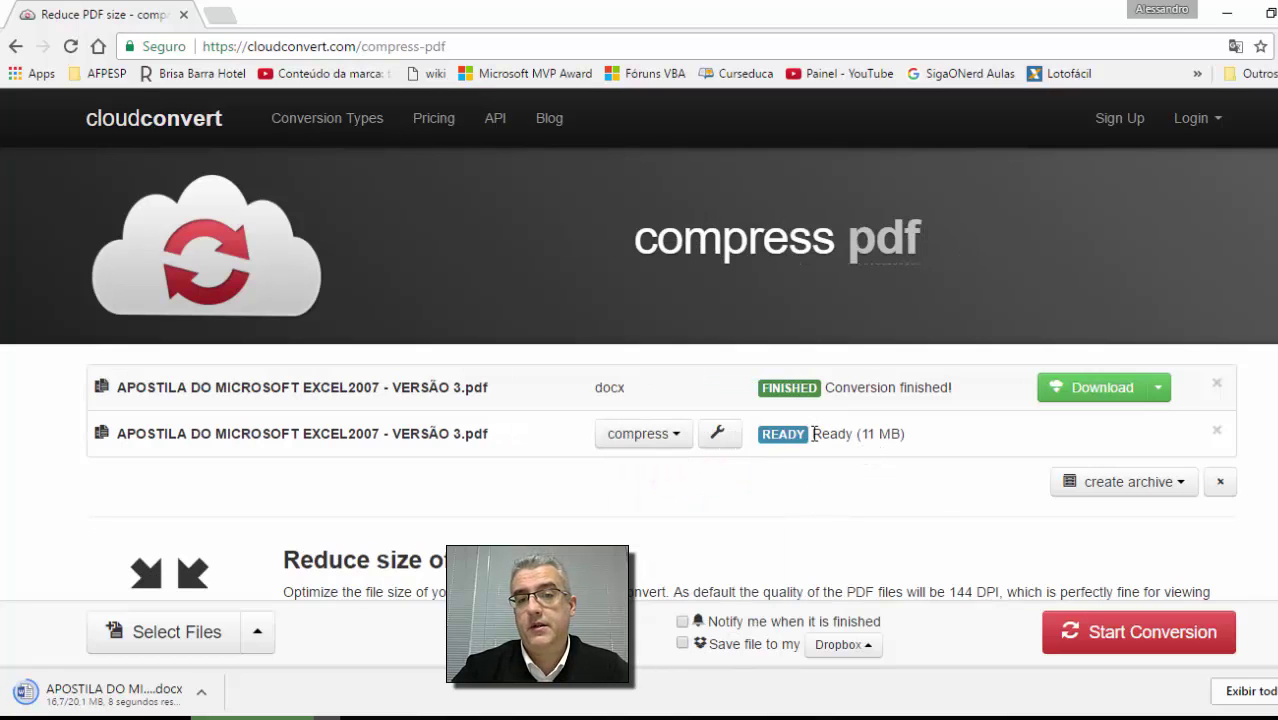
# - Start compressing the second copy of the handout PDF
pyautogui.click(1176, 640)
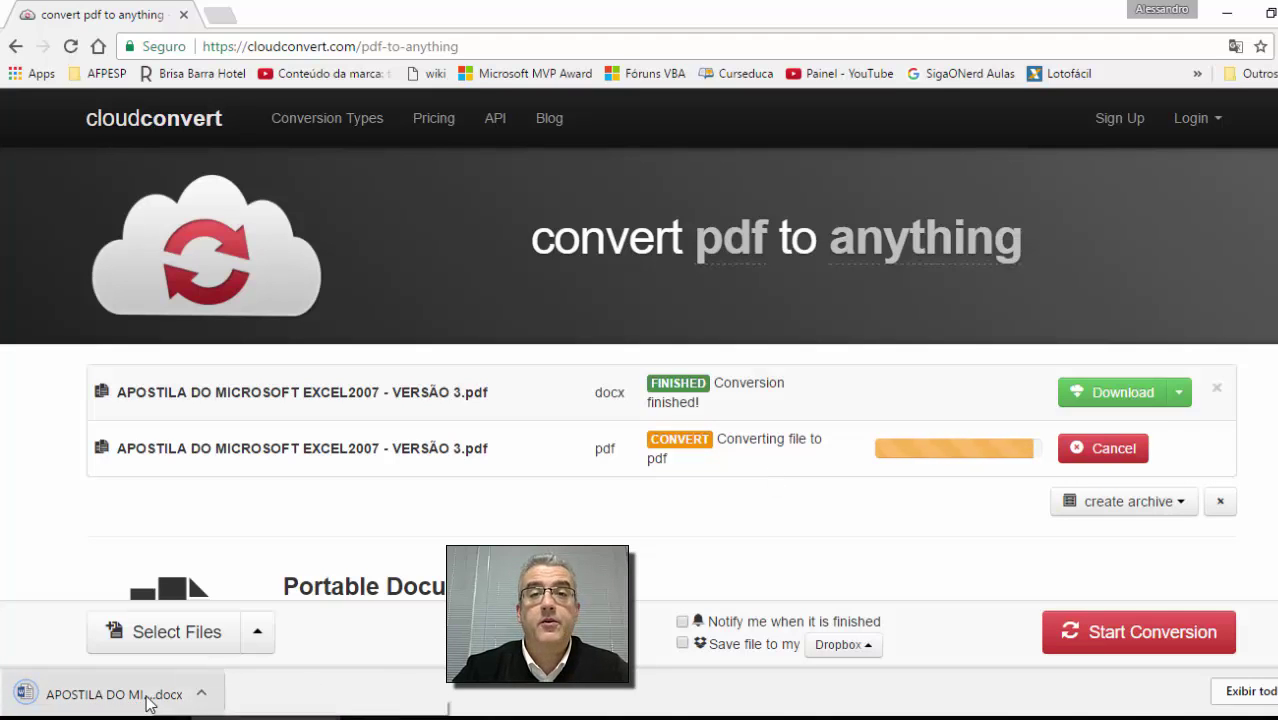
# - Show the options for the downloaded DOCX in Chrome's download bar
pyautogui.click(201, 692)
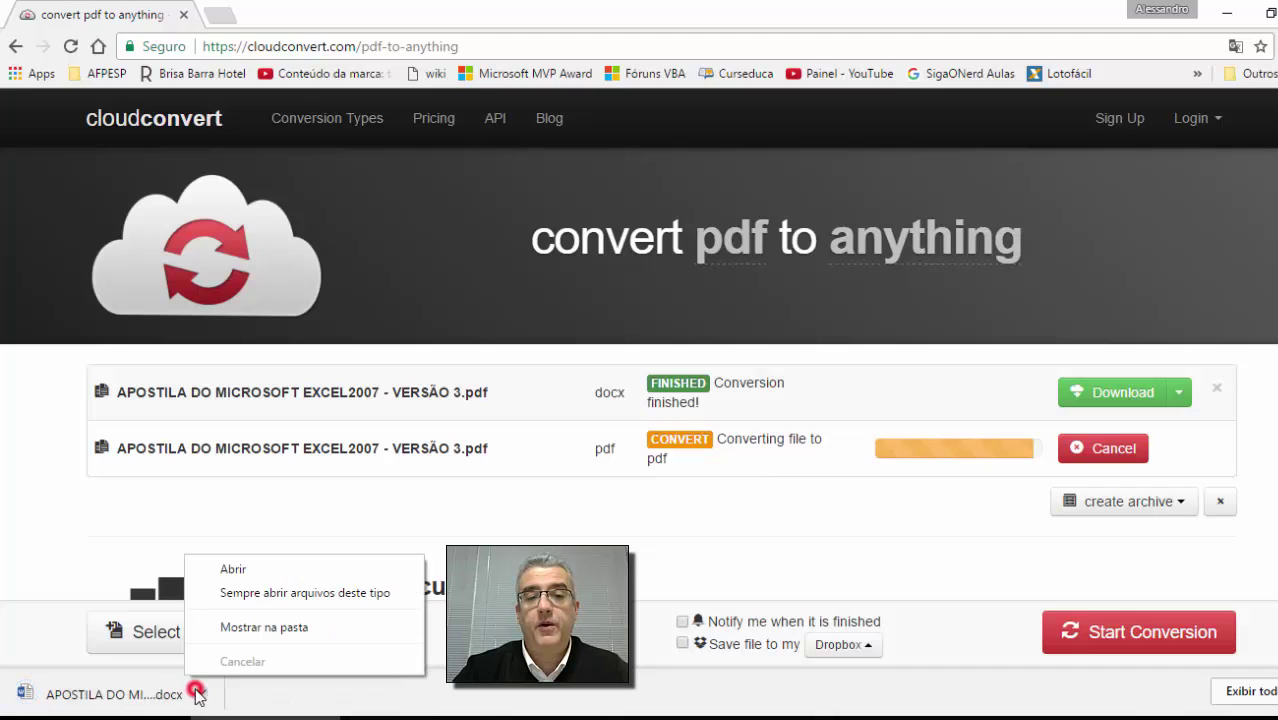
# - Open the downloaded APOSTILA DO MICROSOFT EXCEL2007 - VERSÃO 3.docx in Word
pyautogui.click(258, 570)
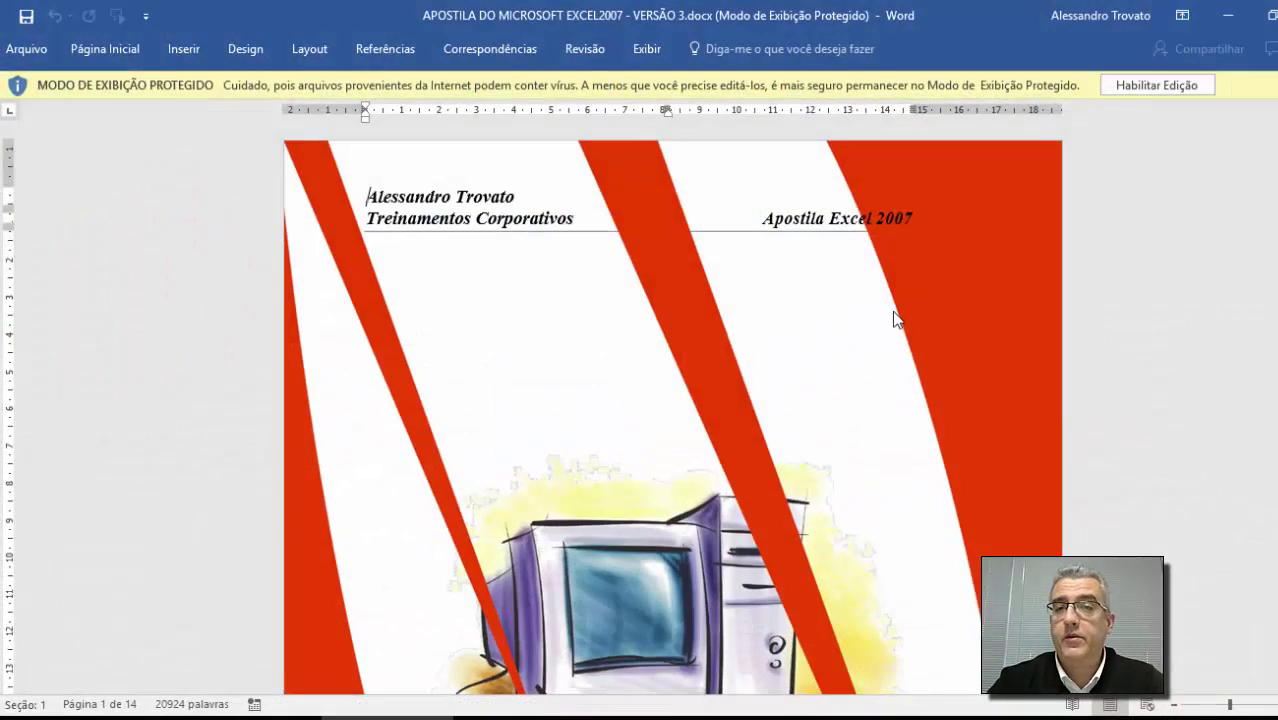
# - Enable editing on the Protected View document and scroll down to its credits page
pyautogui.click(1118, 85)
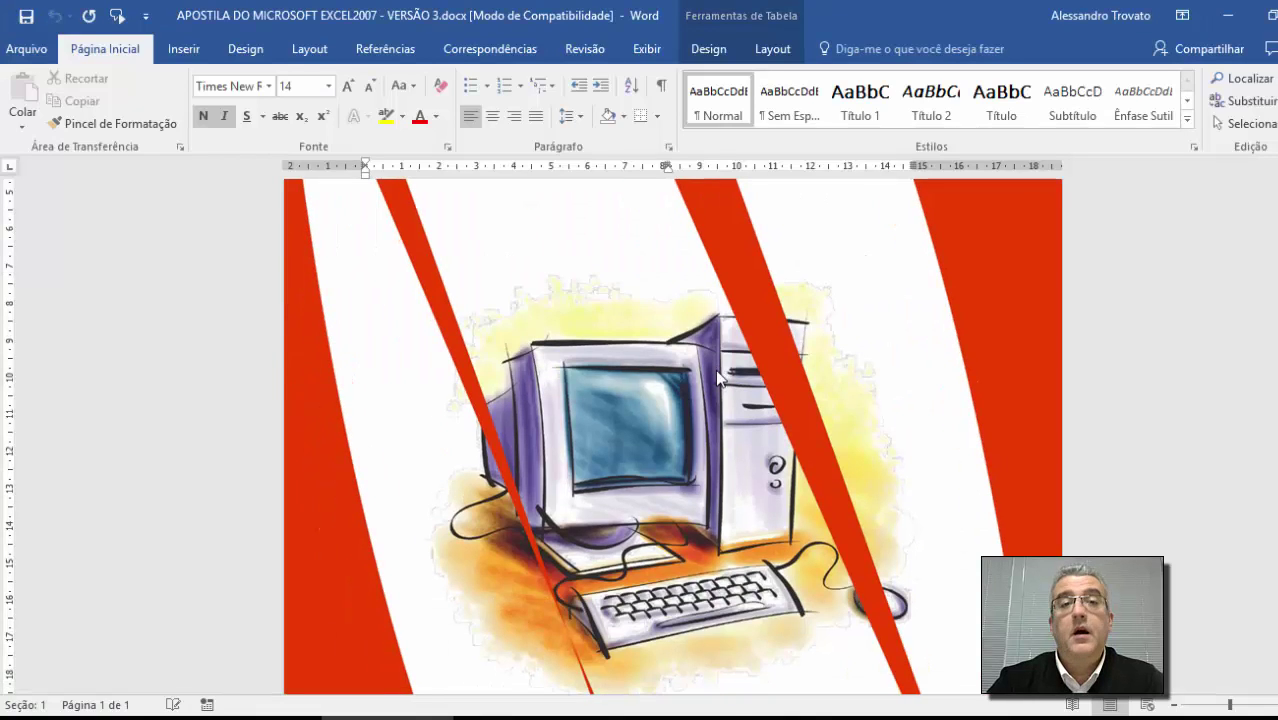
pyautogui.scroll(-1, 713, 367)
pyautogui.scroll(-2, 710, 365)
pyautogui.scroll(-2, 710, 365)
pyautogui.scroll(-3, 708, 364)
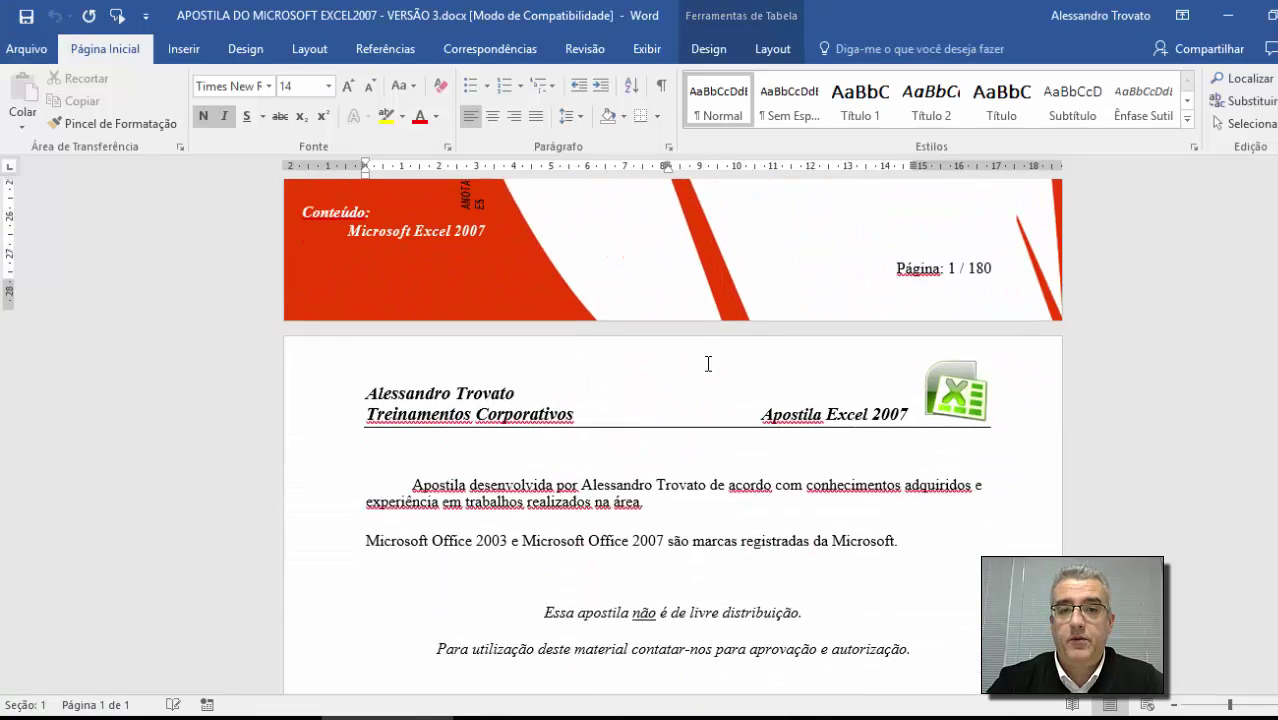
pyautogui.scroll(-3, 708, 364)
pyautogui.scroll(-3, 707, 365)
pyautogui.scroll(-1, 650, 363)
pyautogui.scroll(3, 599, 362)
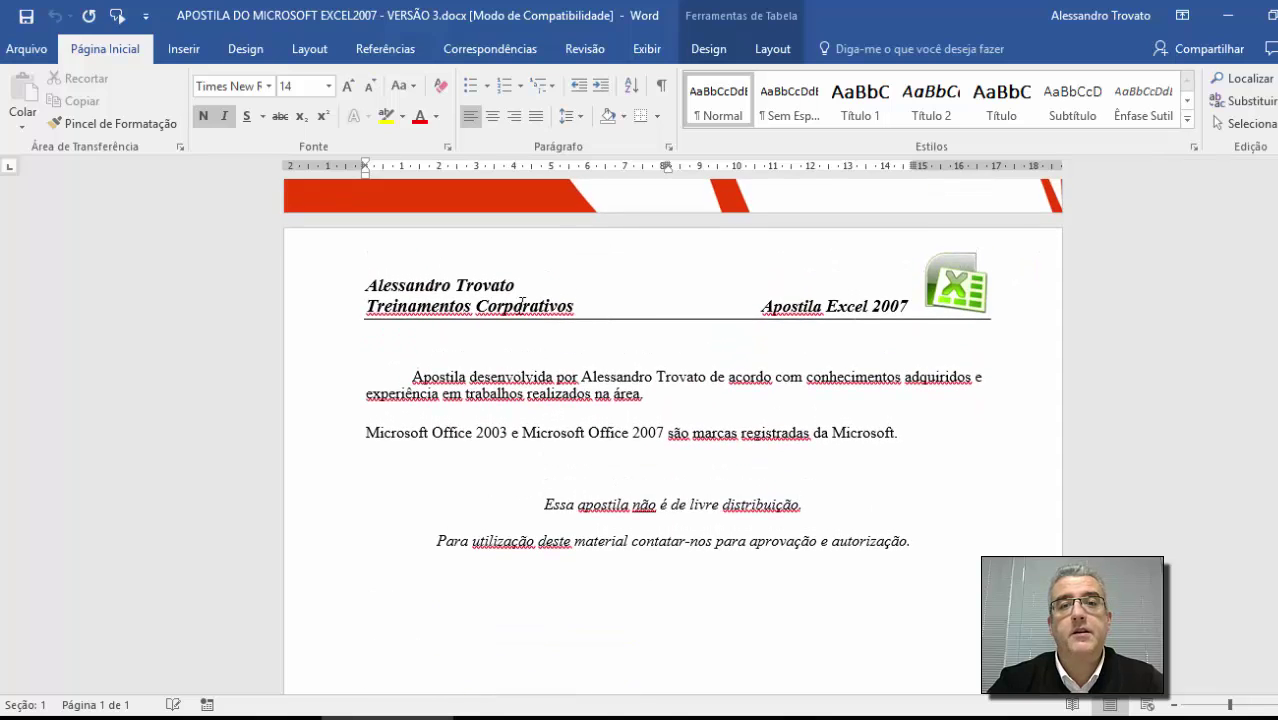
# - Leave the page header and place the cursor in the body text
pyautogui.click(398, 282)
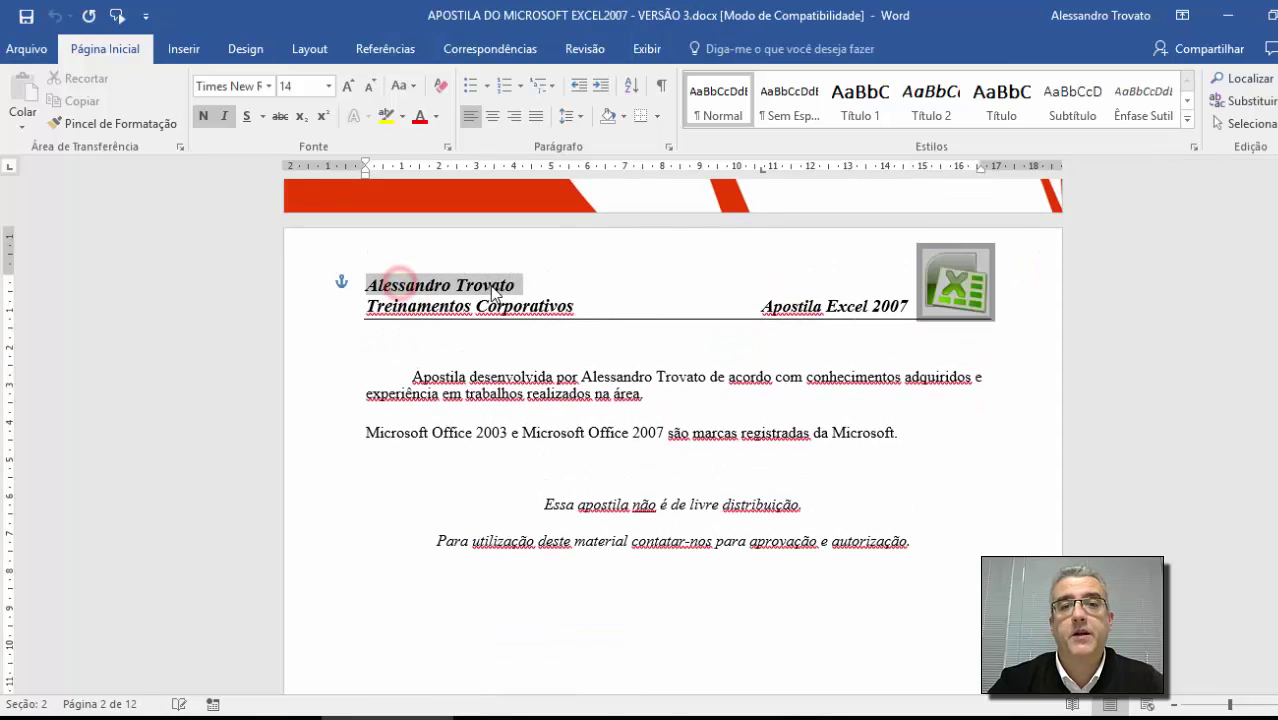
pyautogui.doubleClick(506, 320)
pyautogui.click(510, 362)
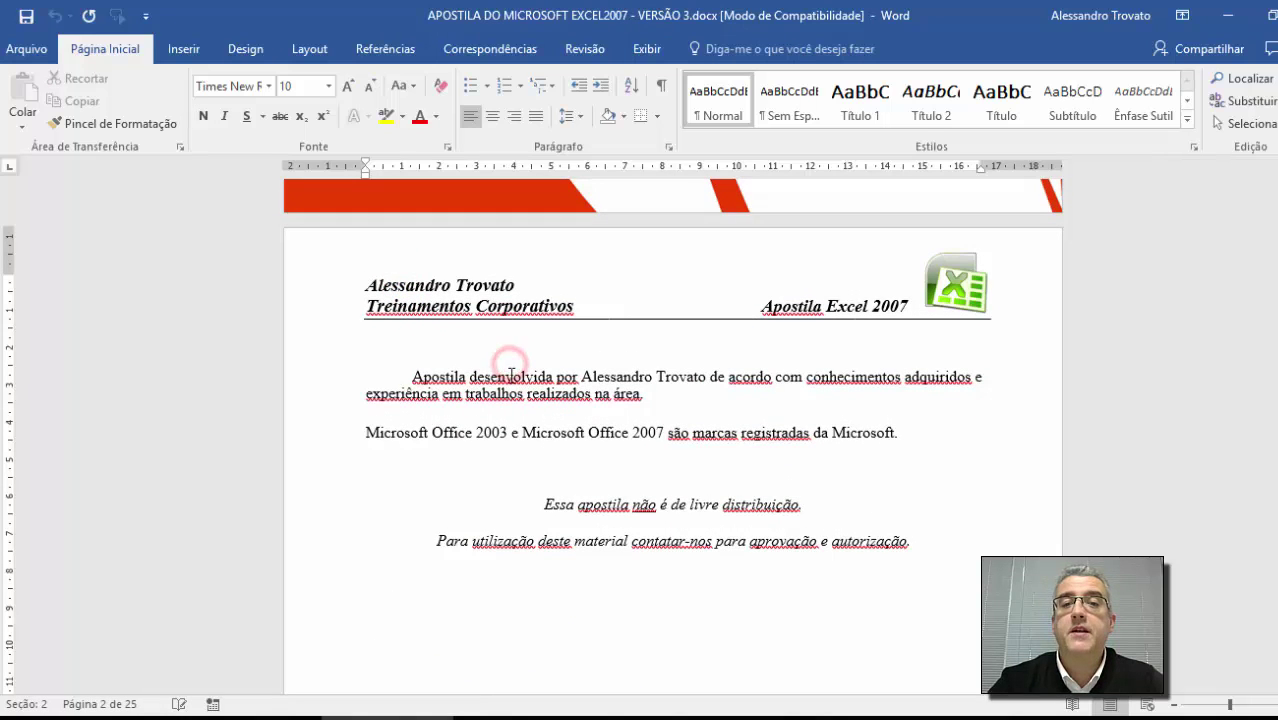
# - Bold and yellow-highlight the first body paragraph, then scroll down to the contents list
pyautogui.tripleClick(675, 396)
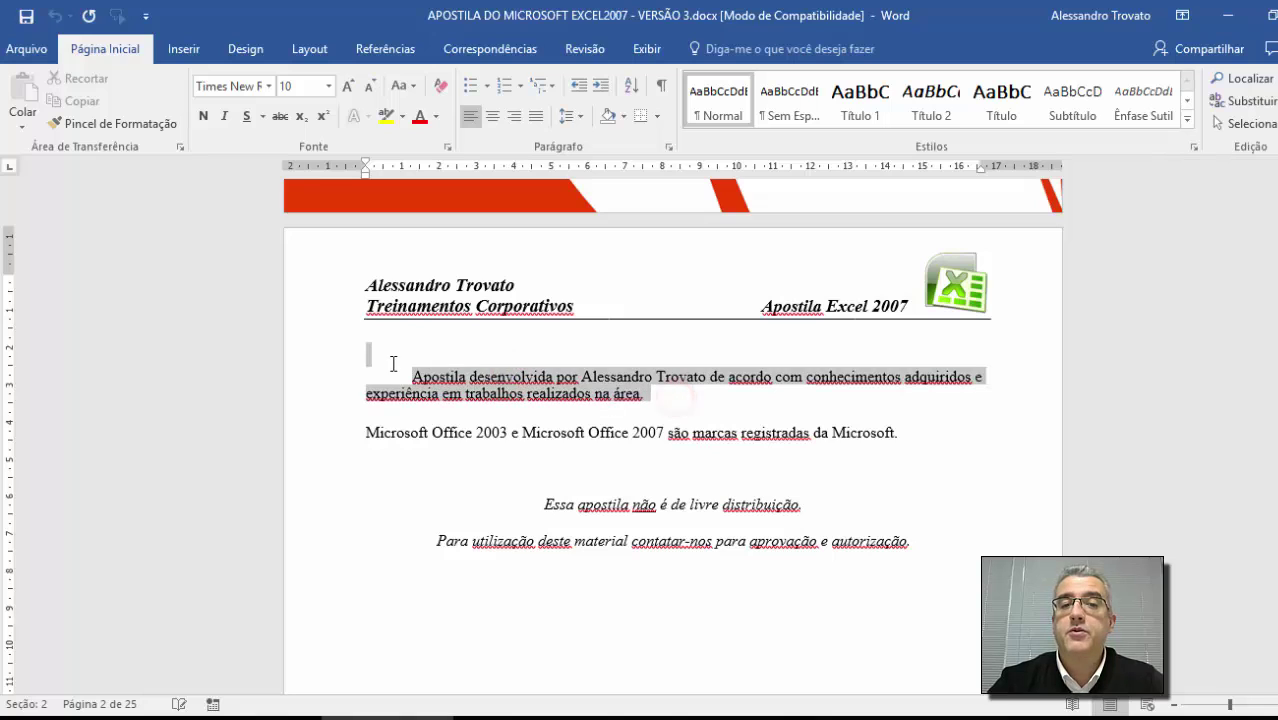
pyautogui.click(480, 375)
pyautogui.tripleClick(655, 393)
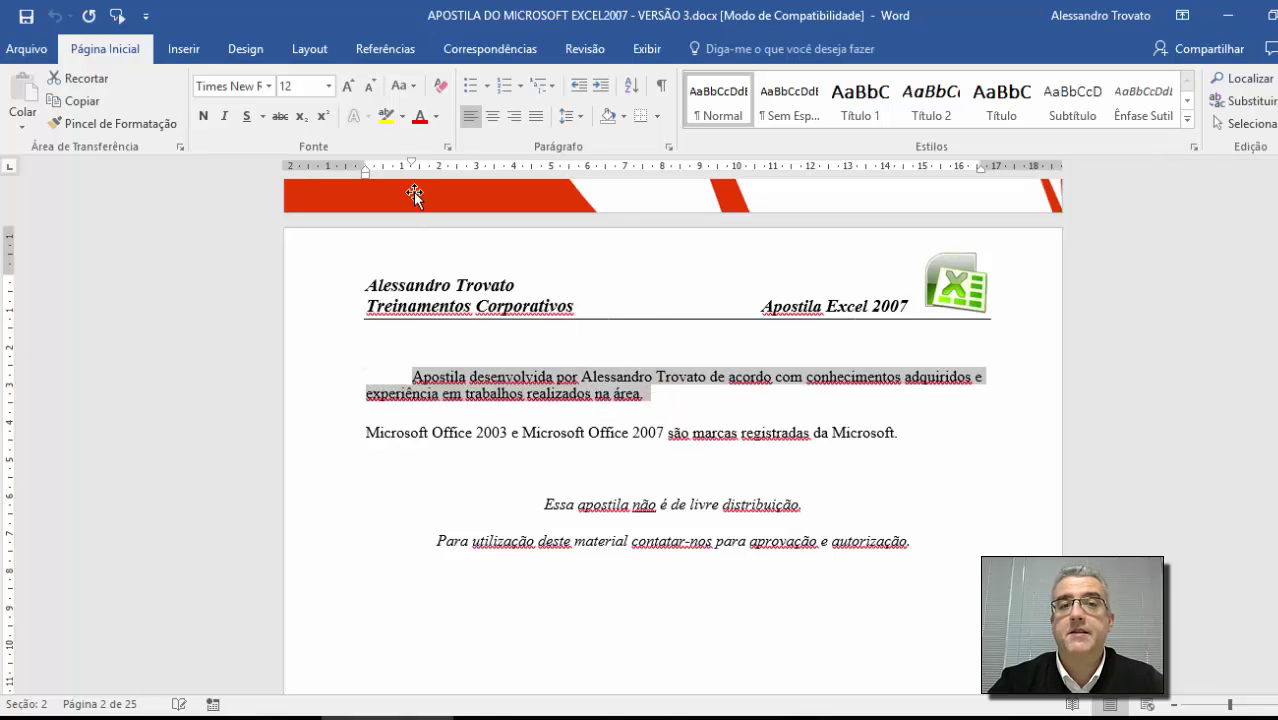
pyautogui.click(203, 116)
pyautogui.click(395, 117)
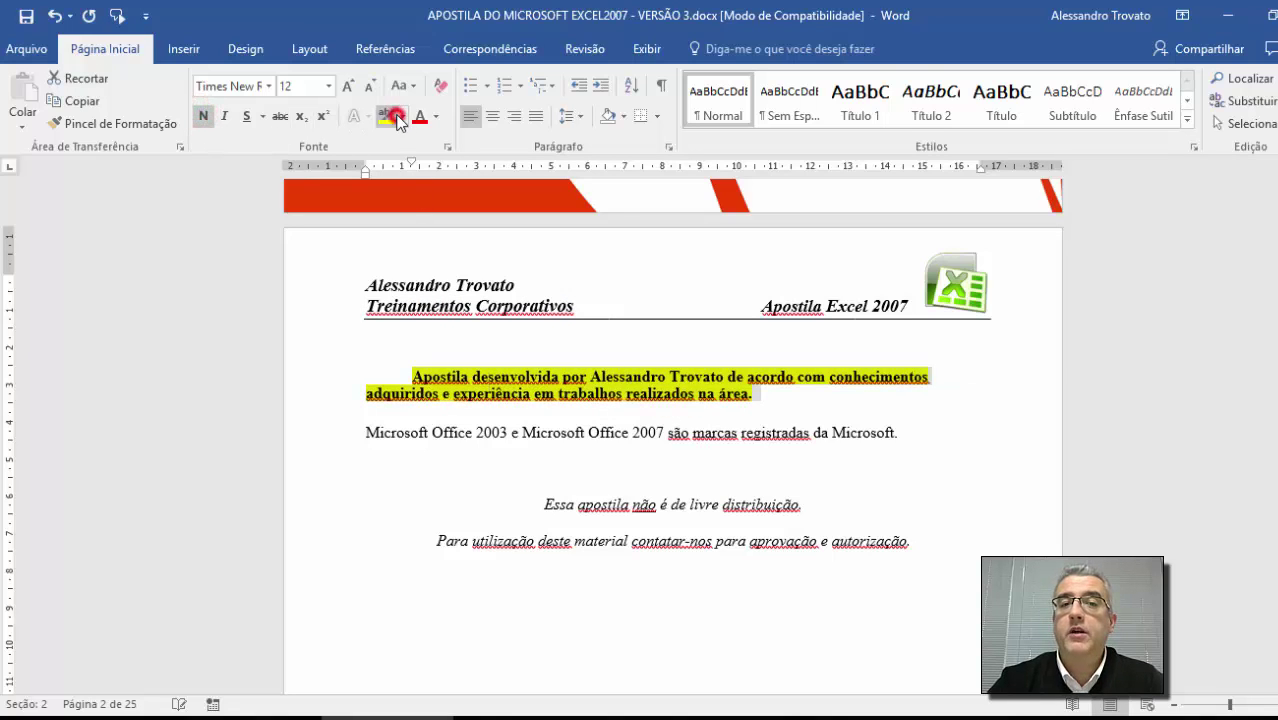
pyautogui.scroll(-4, 736, 459)
pyautogui.scroll(-4, 736, 459)
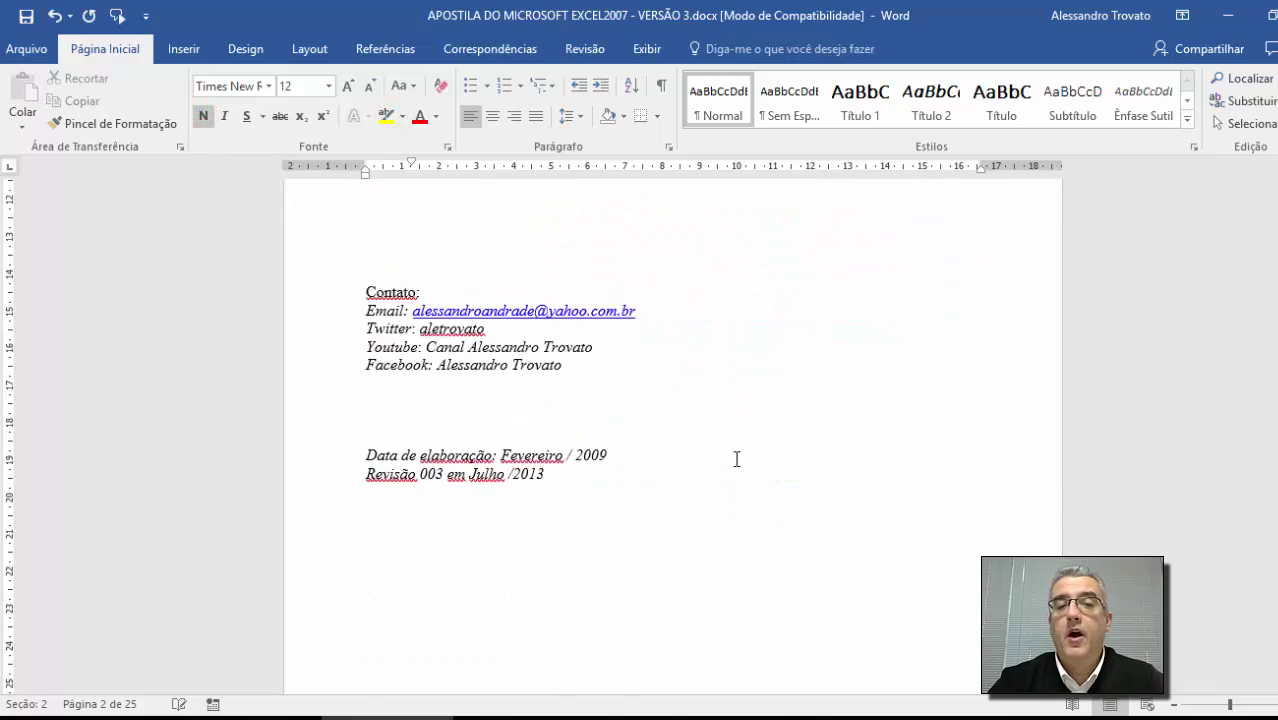
pyautogui.scroll(-10, 736, 459)
pyautogui.scroll(-5, 731, 451)
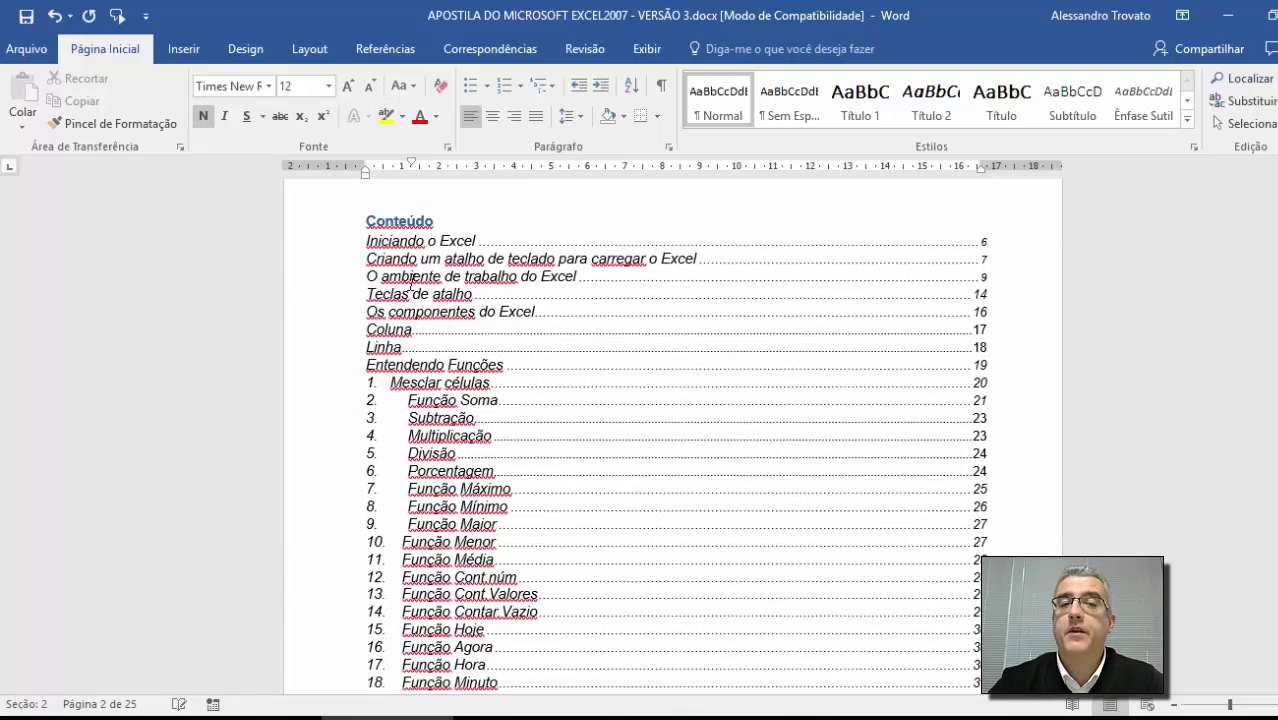
# - Select the table-of-contents lines, then the Excel logo image on page 4
pyautogui.moveTo(410, 283); pyautogui.dragTo(546, 445)
pyautogui.scroll(-3, 546, 445)
pyautogui.scroll(-3, 560, 440)
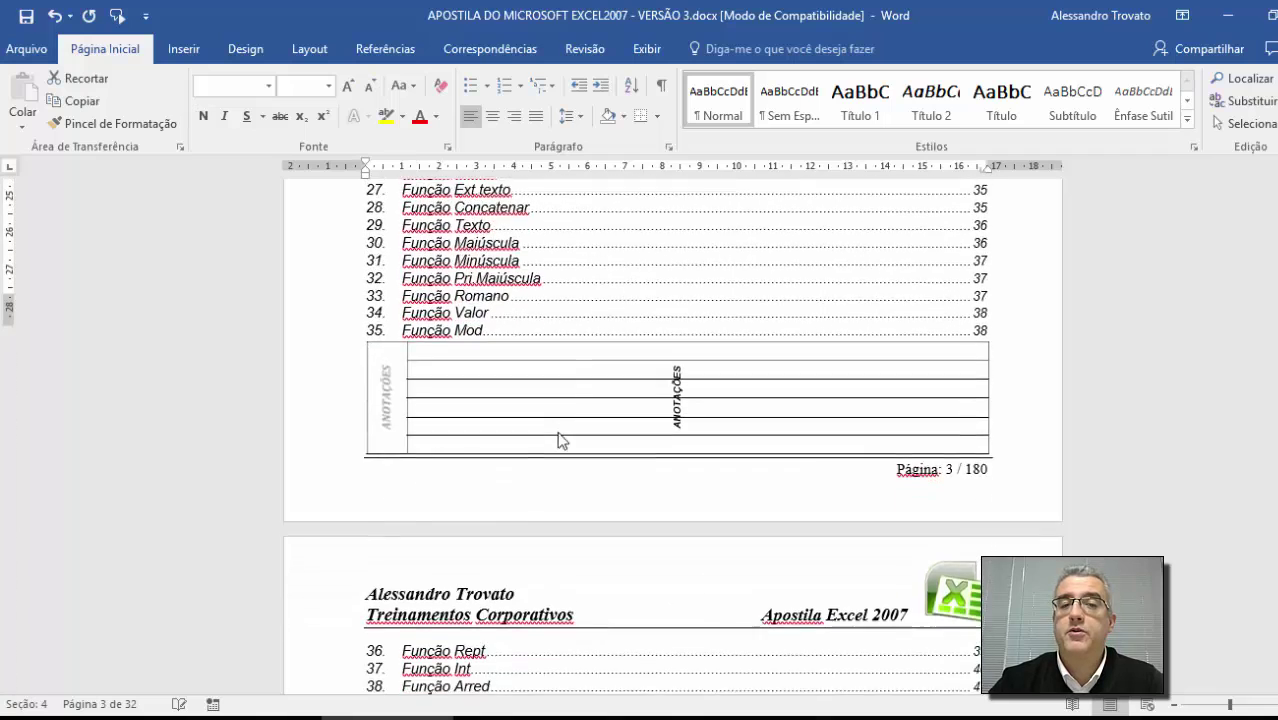
pyautogui.scroll(-2, 560, 440)
pyautogui.click(975, 388)
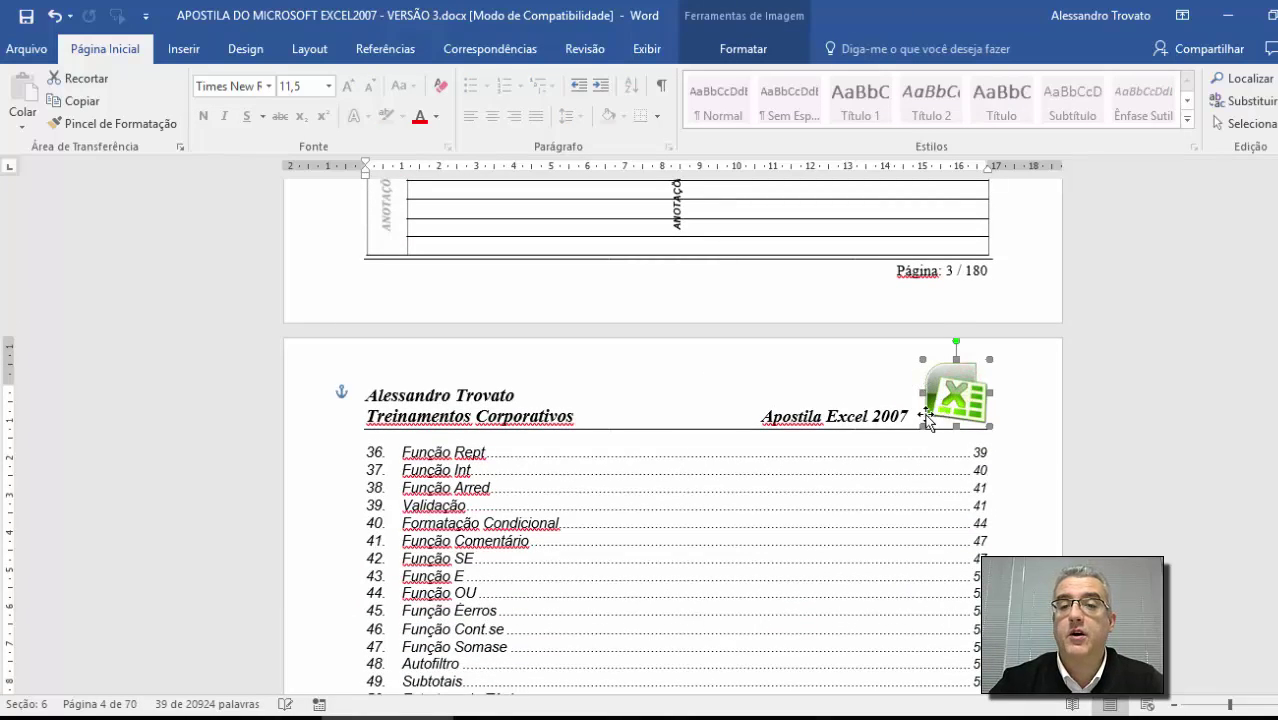
pyautogui.scroll(-1, 926, 418)
pyautogui.scroll(-5, 926, 418)
pyautogui.scroll(-3, 926, 418)
pyautogui.scroll(-2, 924, 416)
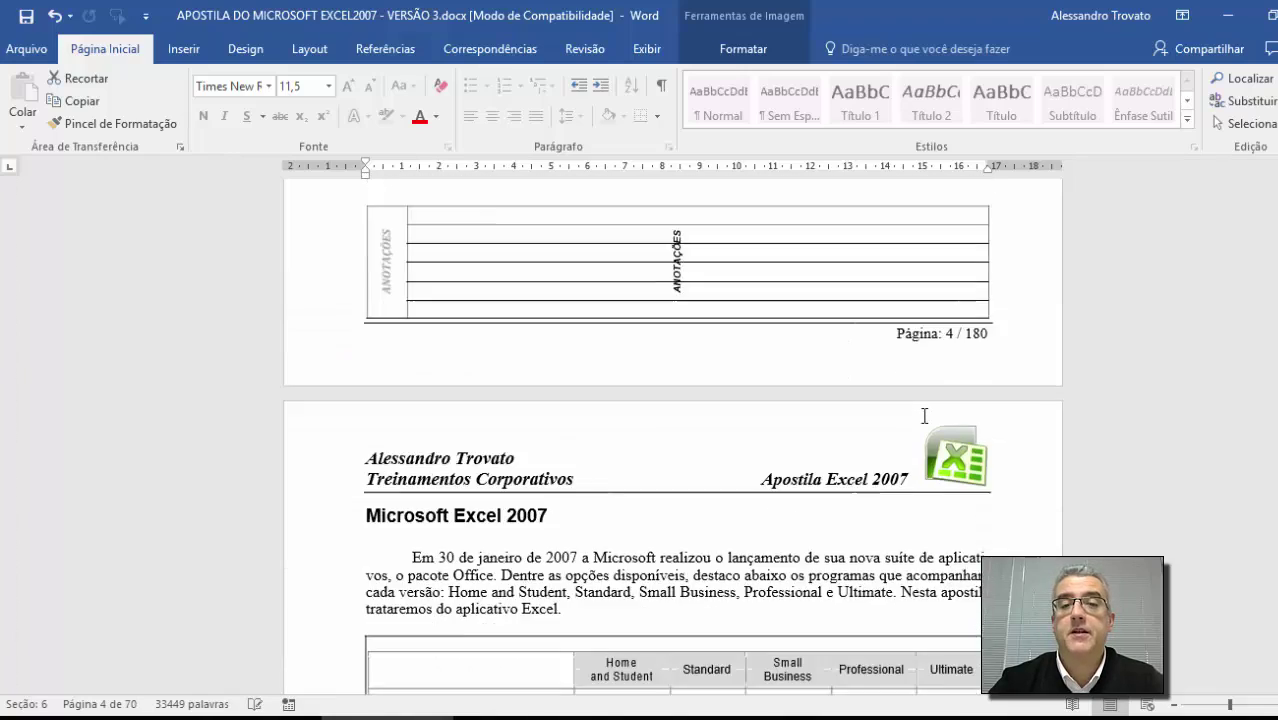
pyautogui.scroll(-3, 924, 416)
pyautogui.scroll(2, 924, 410)
pyautogui.scroll(3, 913, 362)
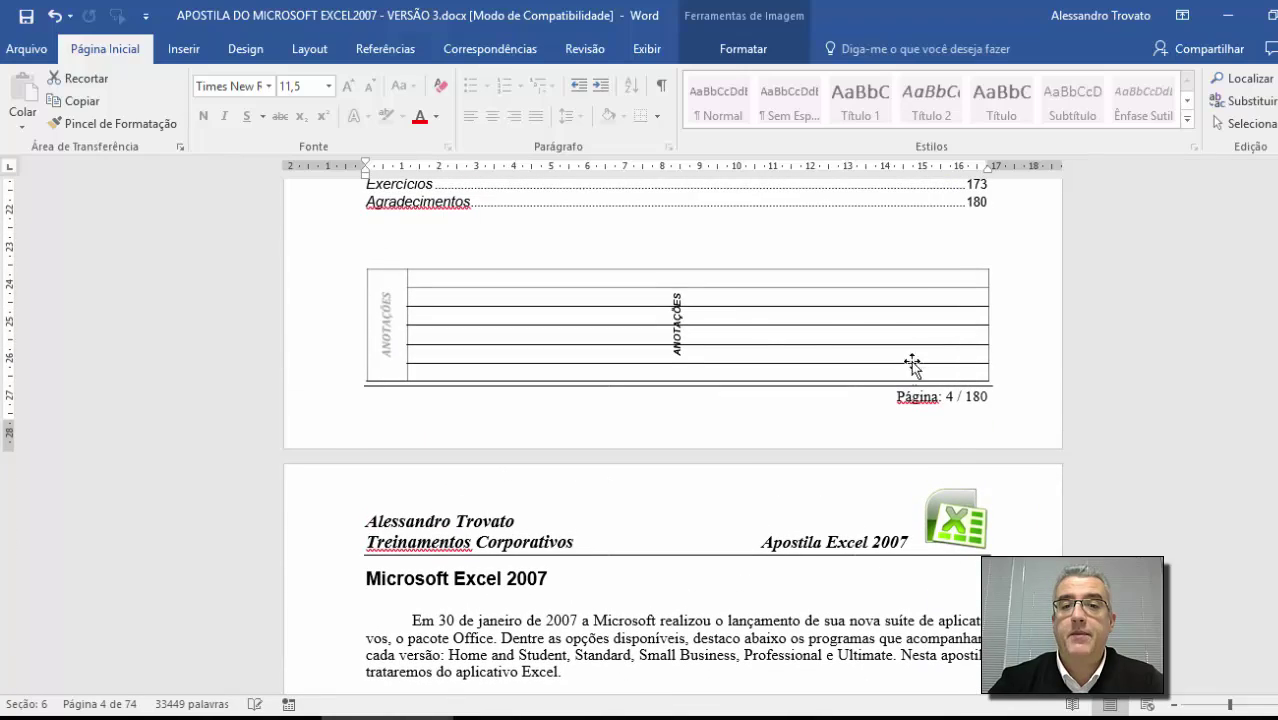
# - Move the inner ANOTAÇÕES notes table to a new position by its handle
pyautogui.click(743, 306)
pyautogui.click(677, 302)
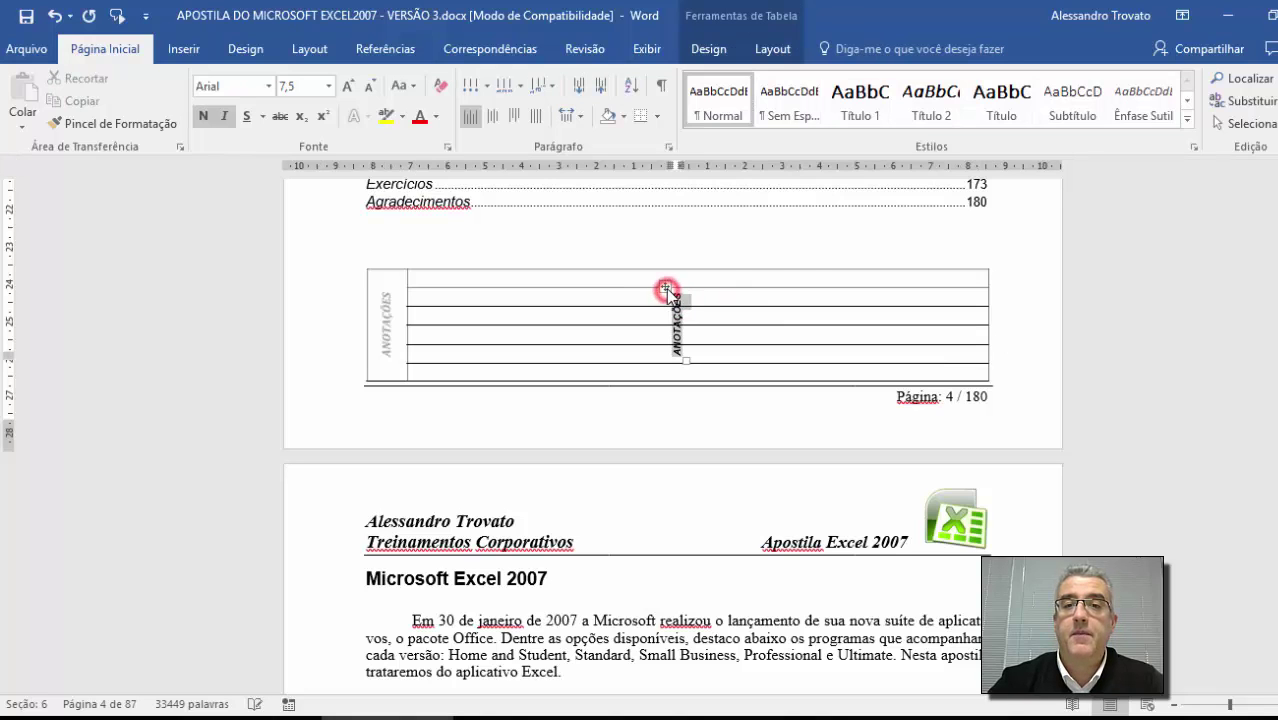
pyautogui.moveTo(665, 288)
pyautogui.mouseDown()
pyautogui.moveTo(404, 296)
pyautogui.moveTo(676, 302)
pyautogui.mouseUp()
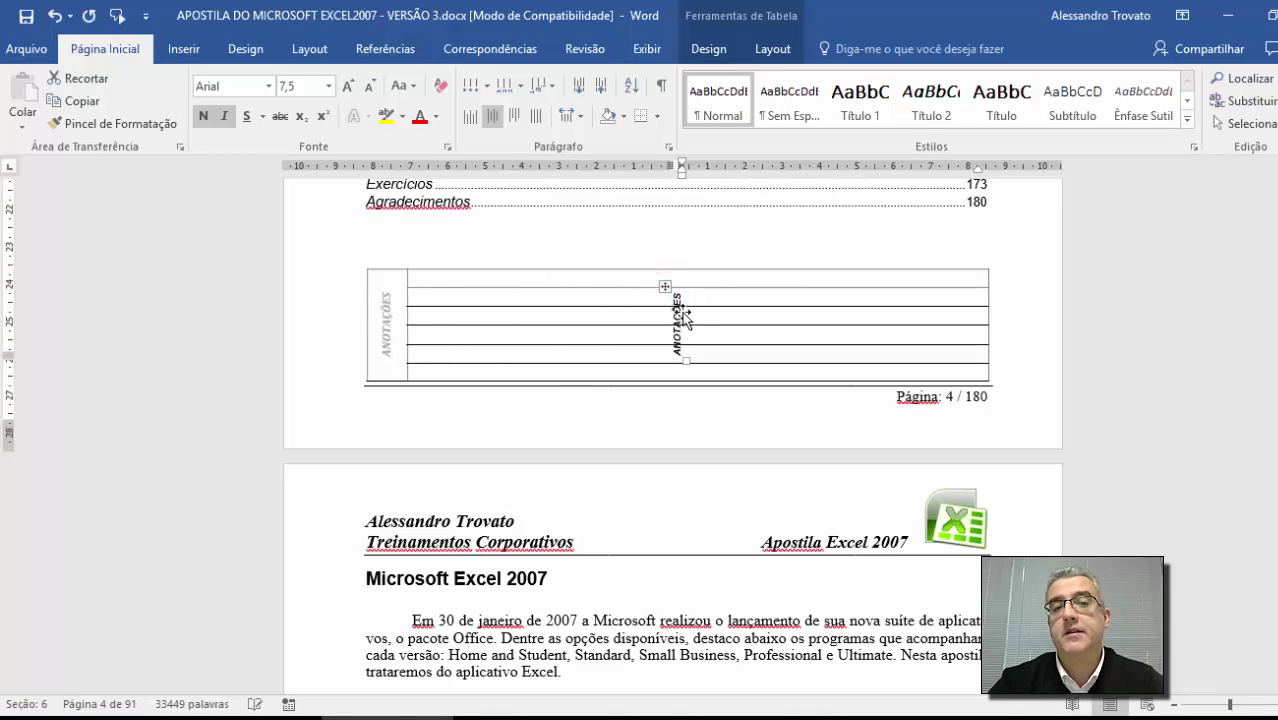
# - Select the Excel screenshot on page 7, then close Word with Não Salvar
pyautogui.scroll(-1, 650, 320)
pyautogui.scroll(-5, 648, 395)
pyautogui.scroll(-5, 648, 390)
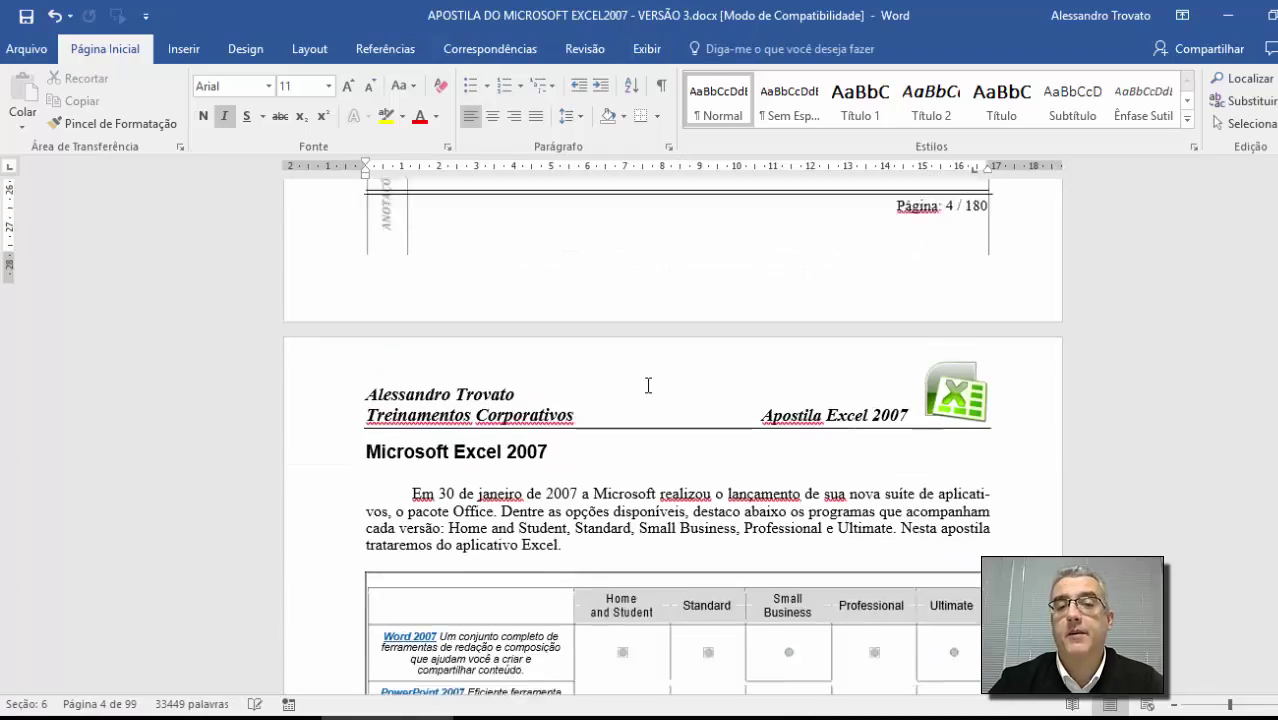
pyautogui.scroll(-1, 649, 383)
pyautogui.scroll(-5, 556, 528)
pyautogui.scroll(-5, 556, 528)
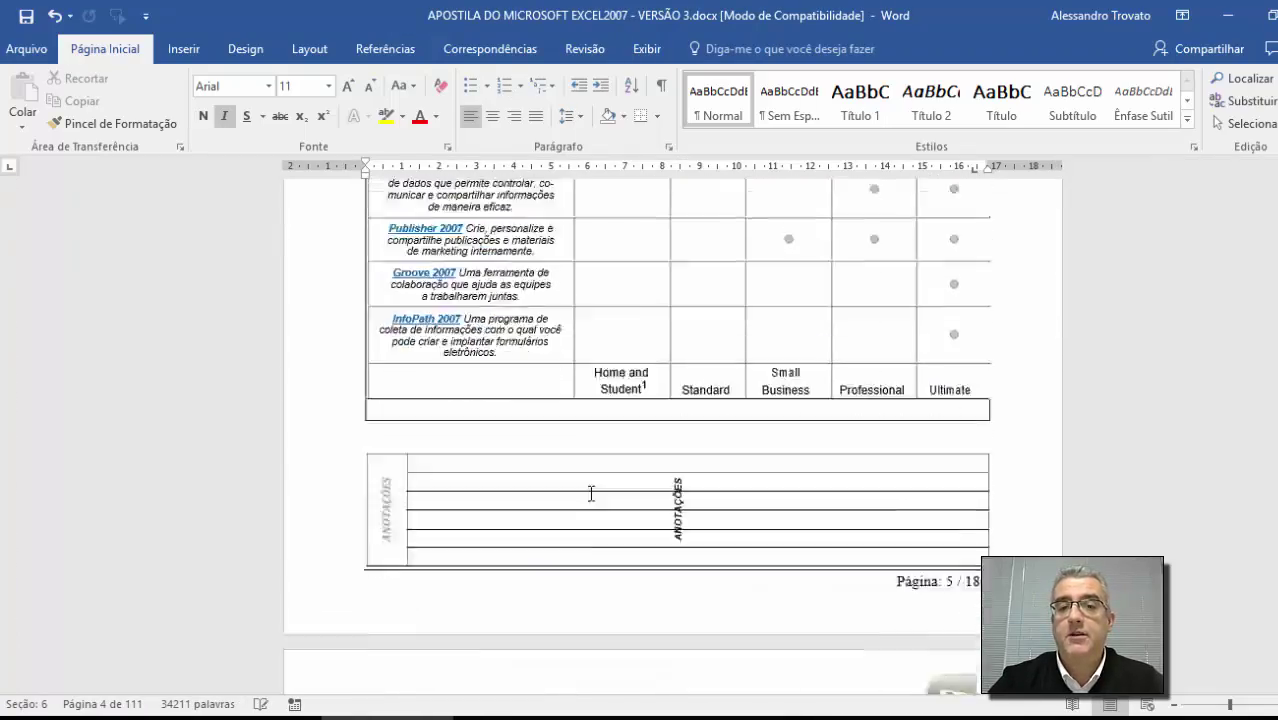
pyautogui.scroll(-5, 590, 493)
pyautogui.scroll(-5, 580, 480)
pyautogui.scroll(-3, 575, 467)
pyautogui.scroll(-5, 575, 467)
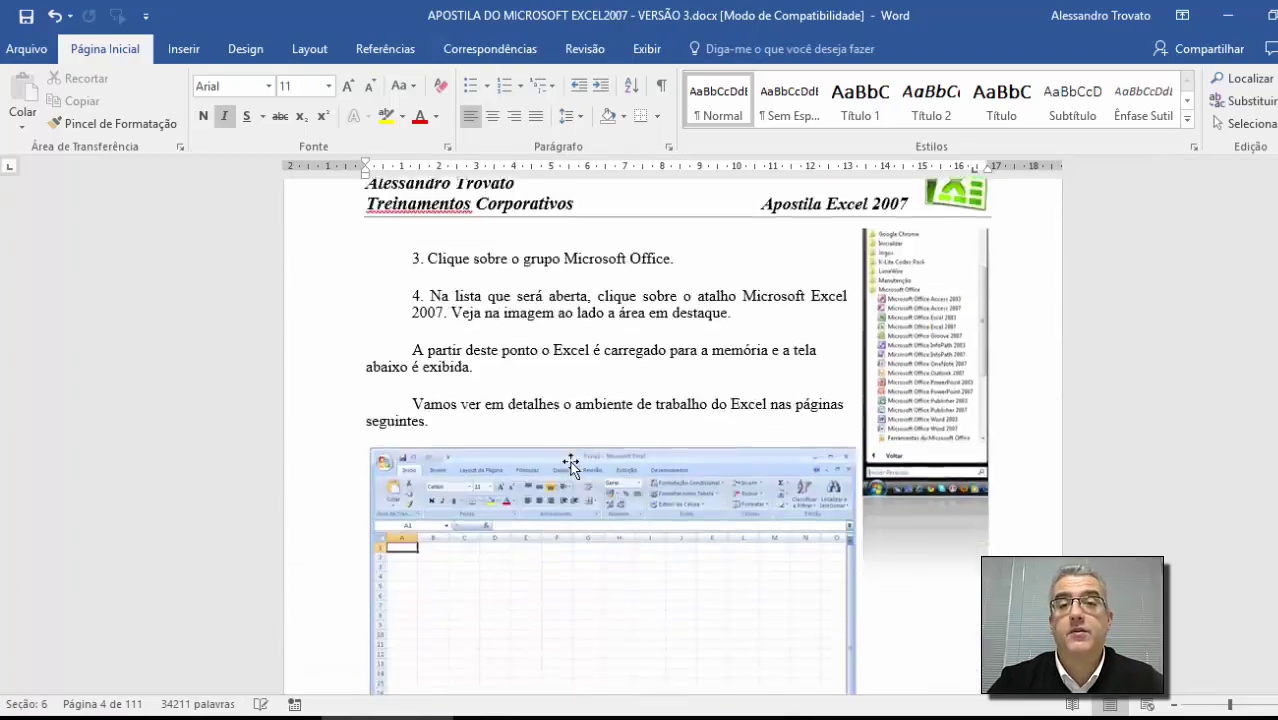
pyautogui.scroll(-5, 573, 460)
pyautogui.click(613, 313)
pyautogui.scroll(4, 688, 420)
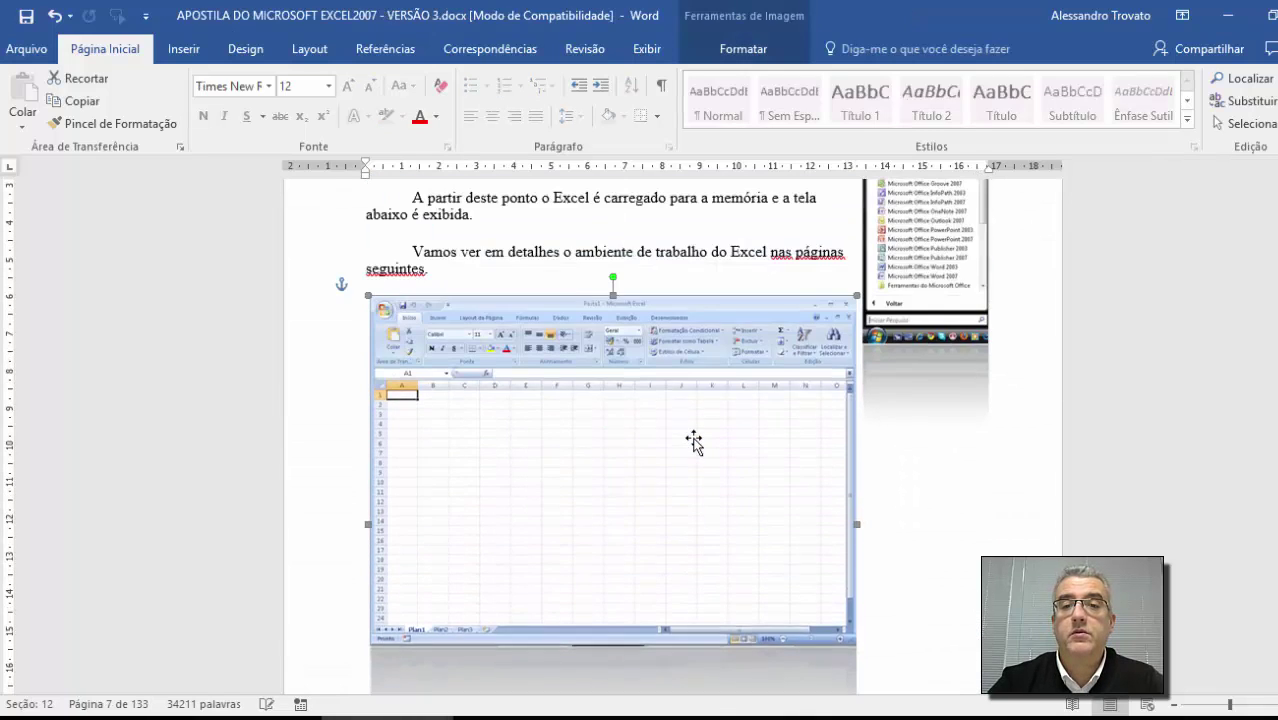
pyautogui.scroll(1, 692, 438)
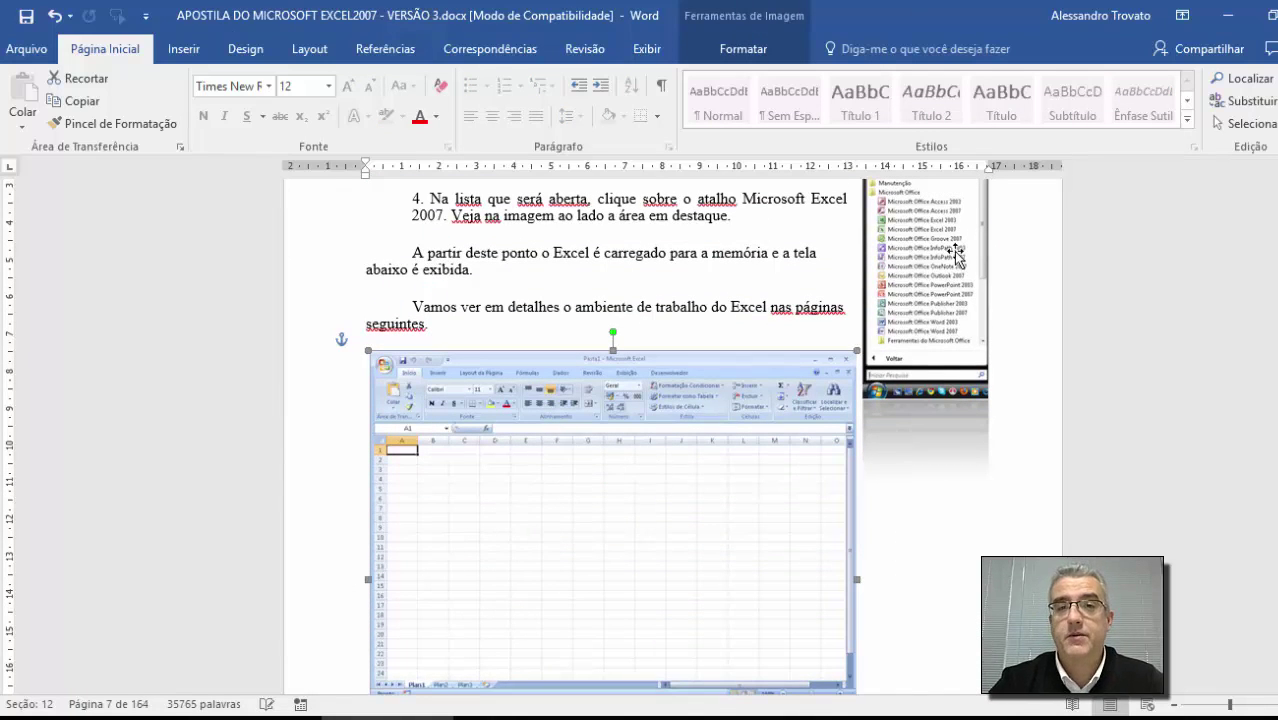
pyautogui.hotkey('alt', 'F4')
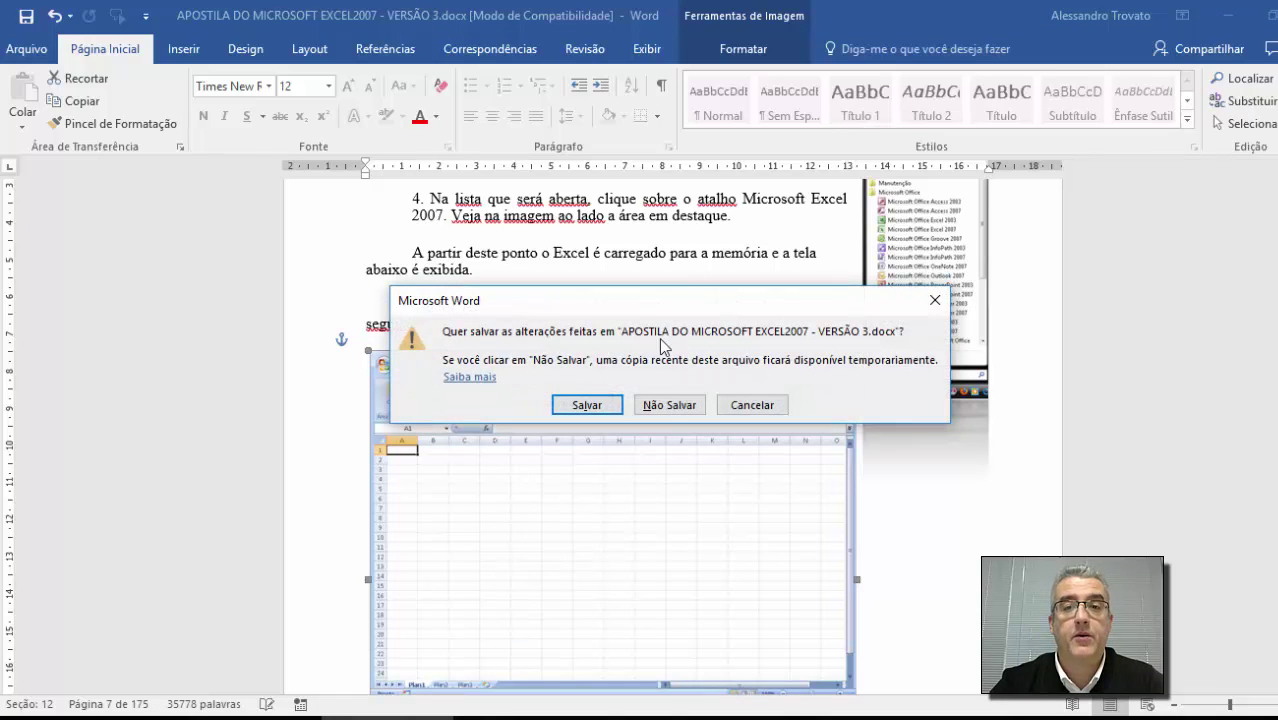
pyautogui.click(675, 404)
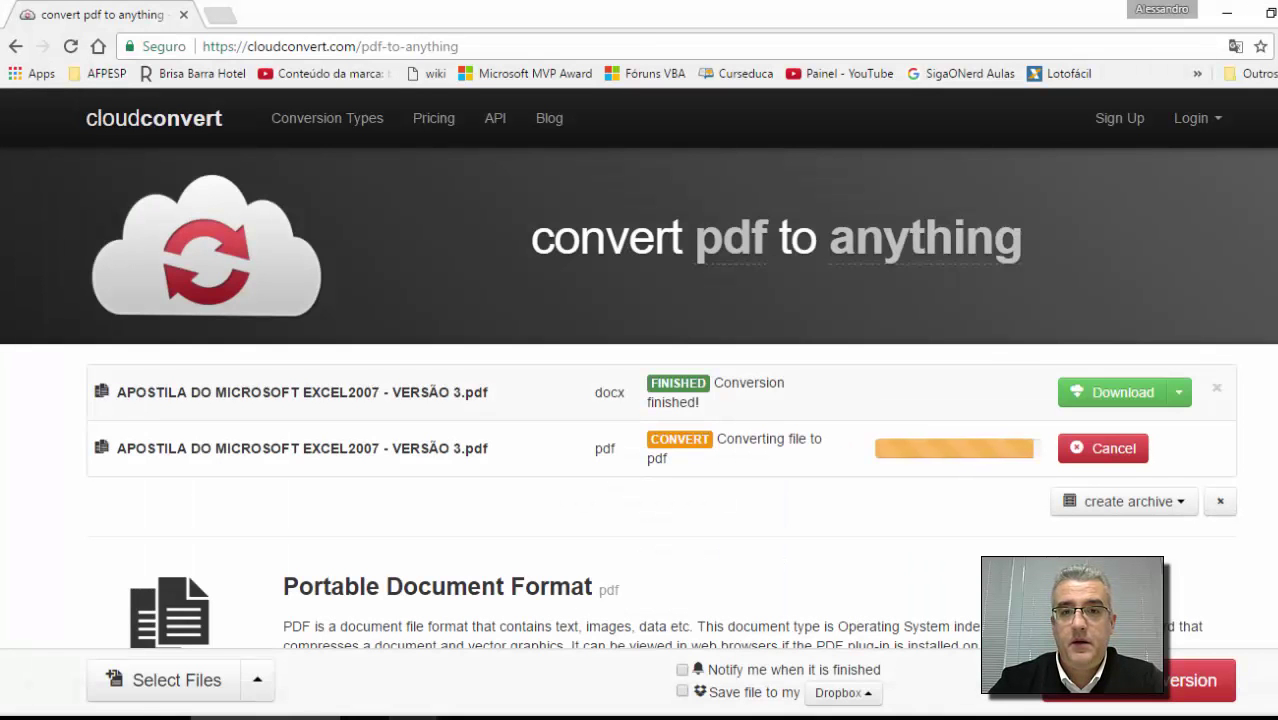
# - Return to CloudConvert and wait until the pdf job fails with maximum conversion time exceeded
pyautogui.click(538, 476)
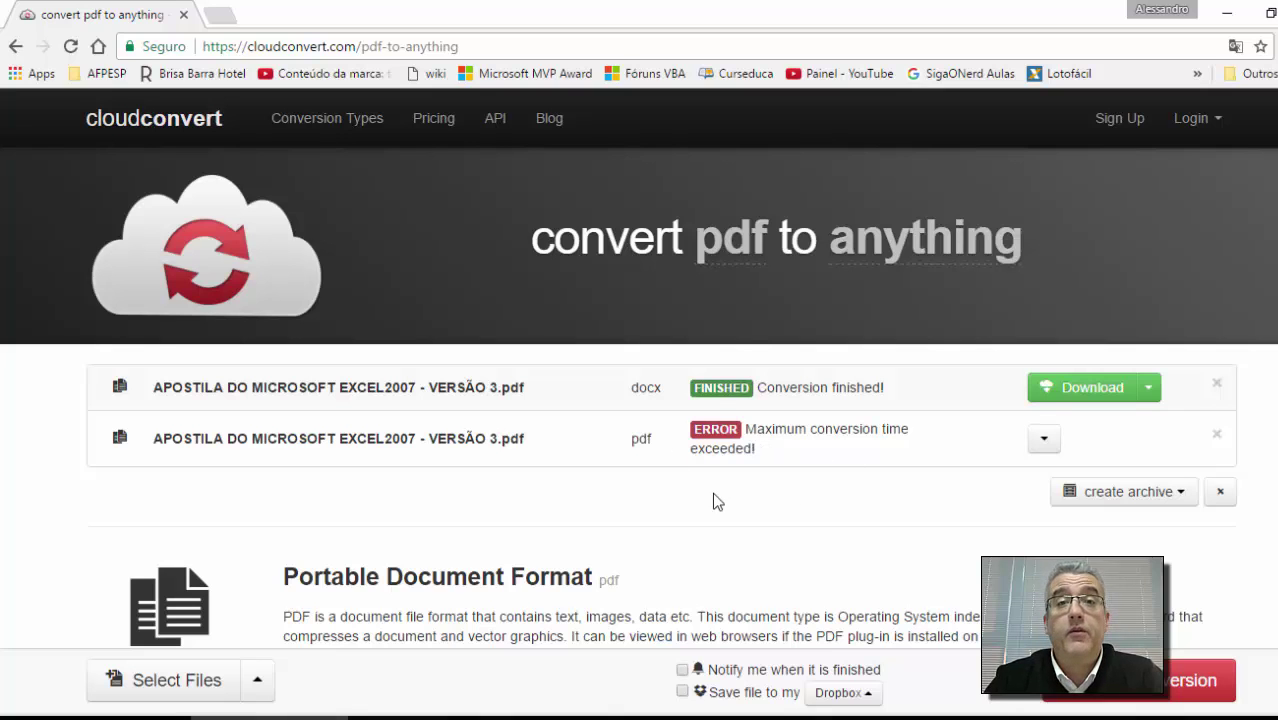
# - Add AP2003_V5.pdf to the CloudConvert file list
pyautogui.click(160, 680)
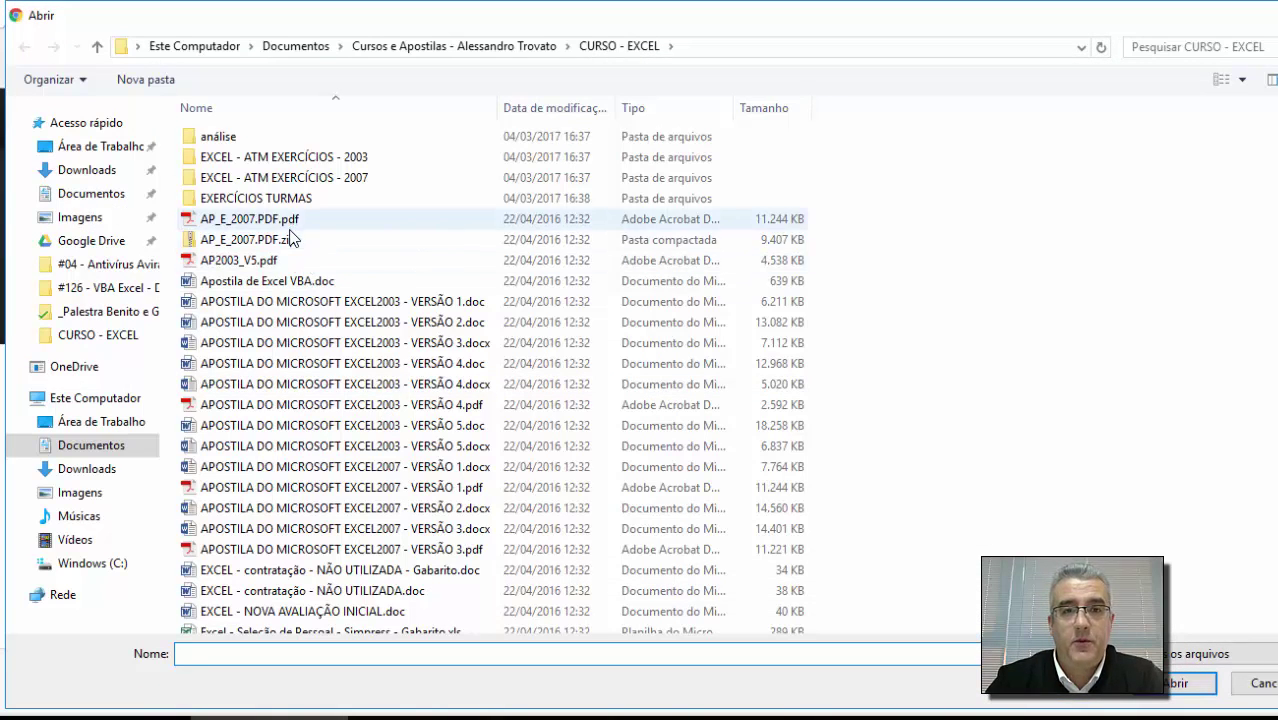
pyautogui.click(275, 281)
pyautogui.click(265, 261)
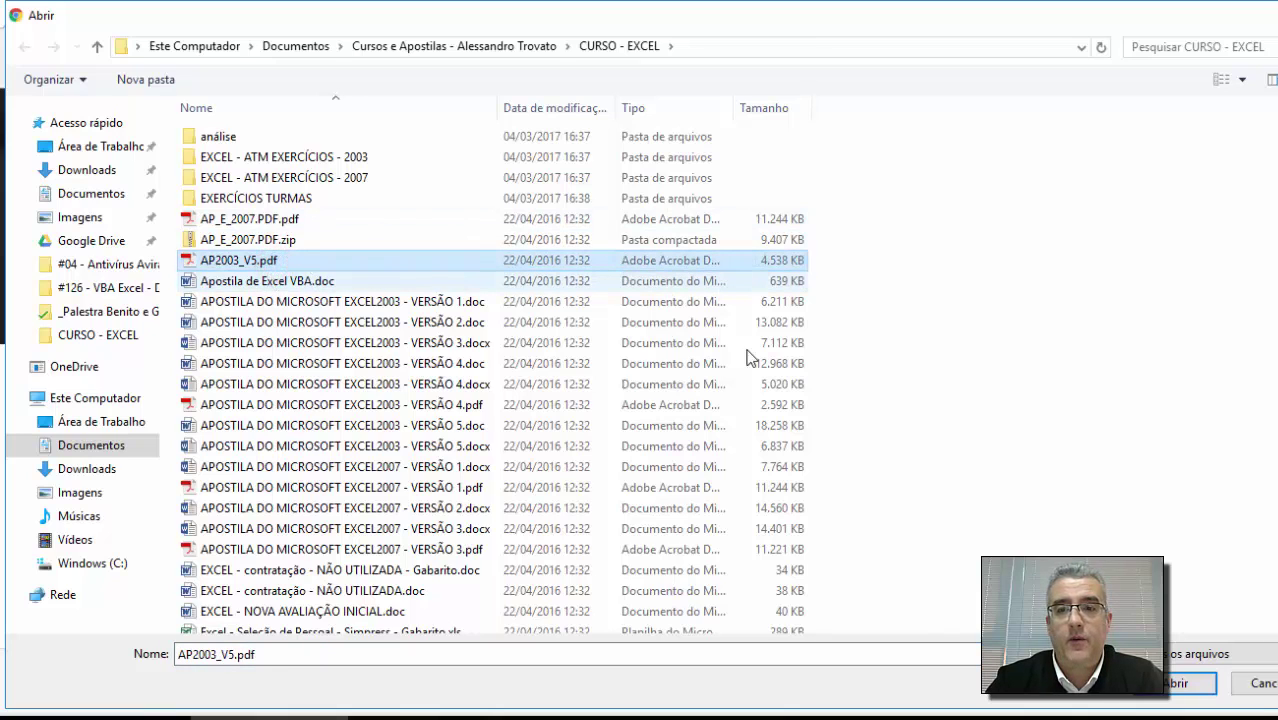
pyautogui.click(1172, 683)
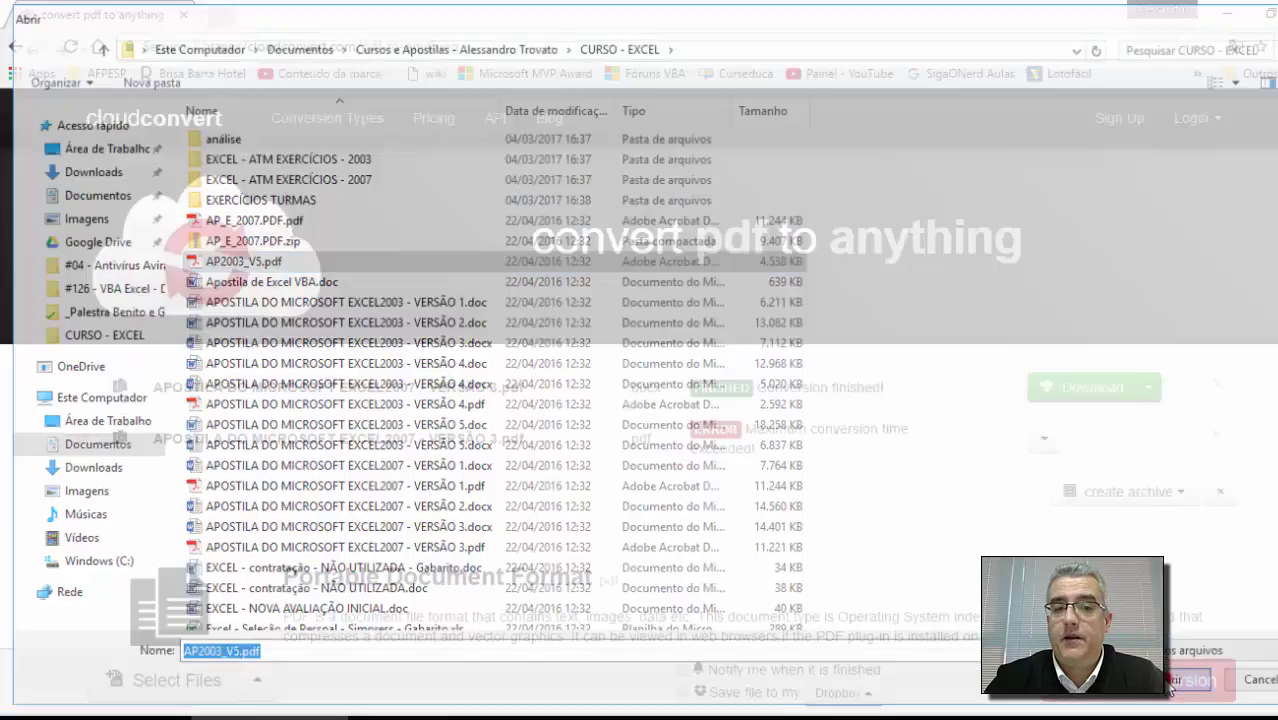
# - Set AP2003_V5.pdf to compress and run it; it reports the file is already compressed
pyautogui.click(628, 490)
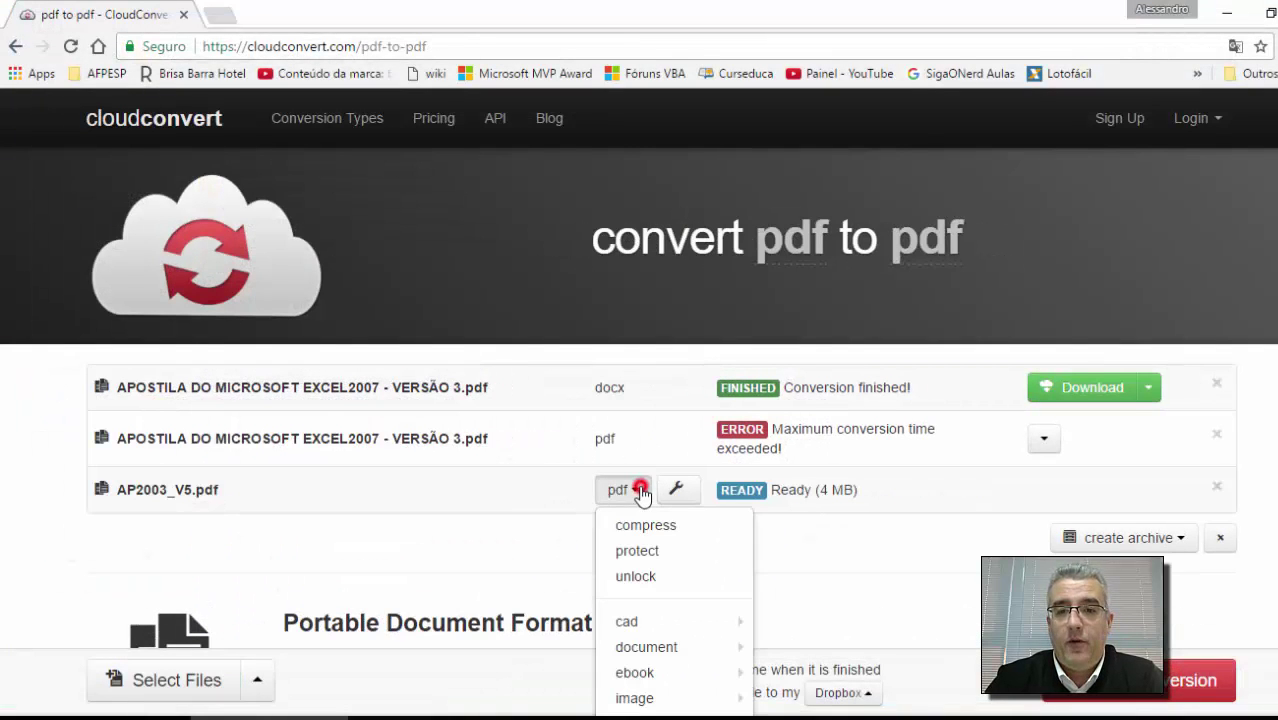
pyautogui.click(642, 522)
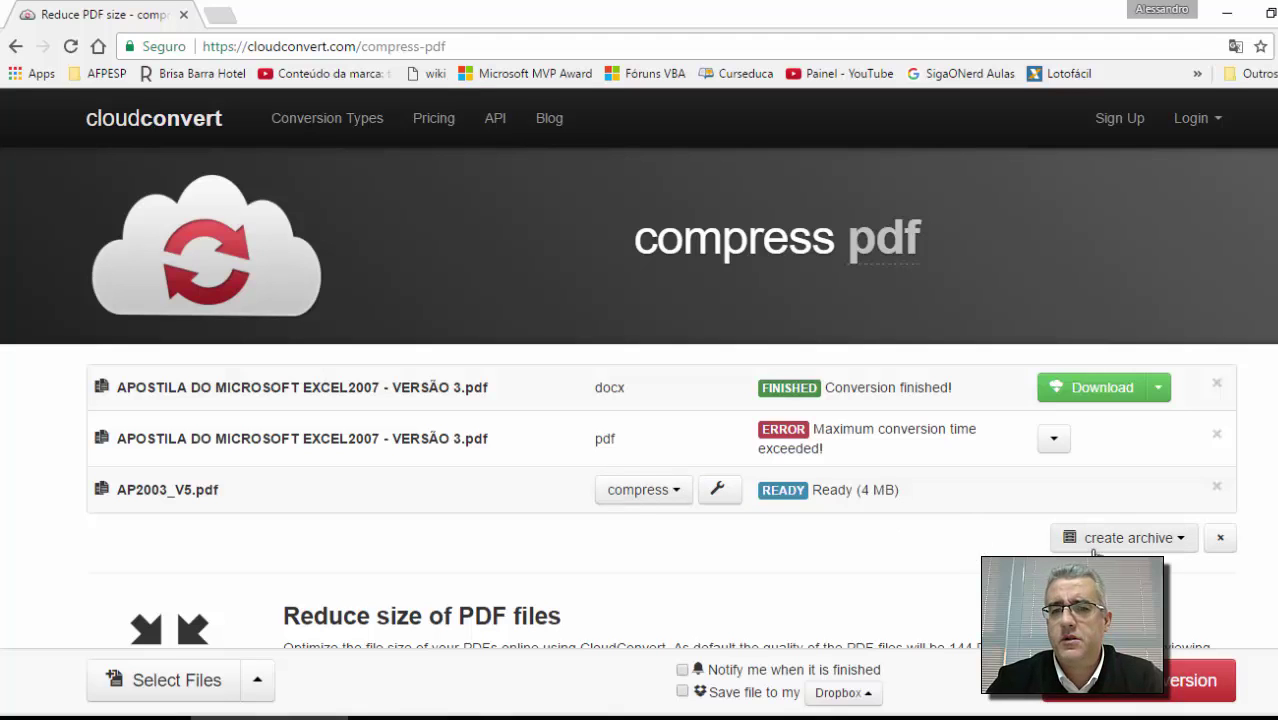
pyautogui.click(1190, 680)
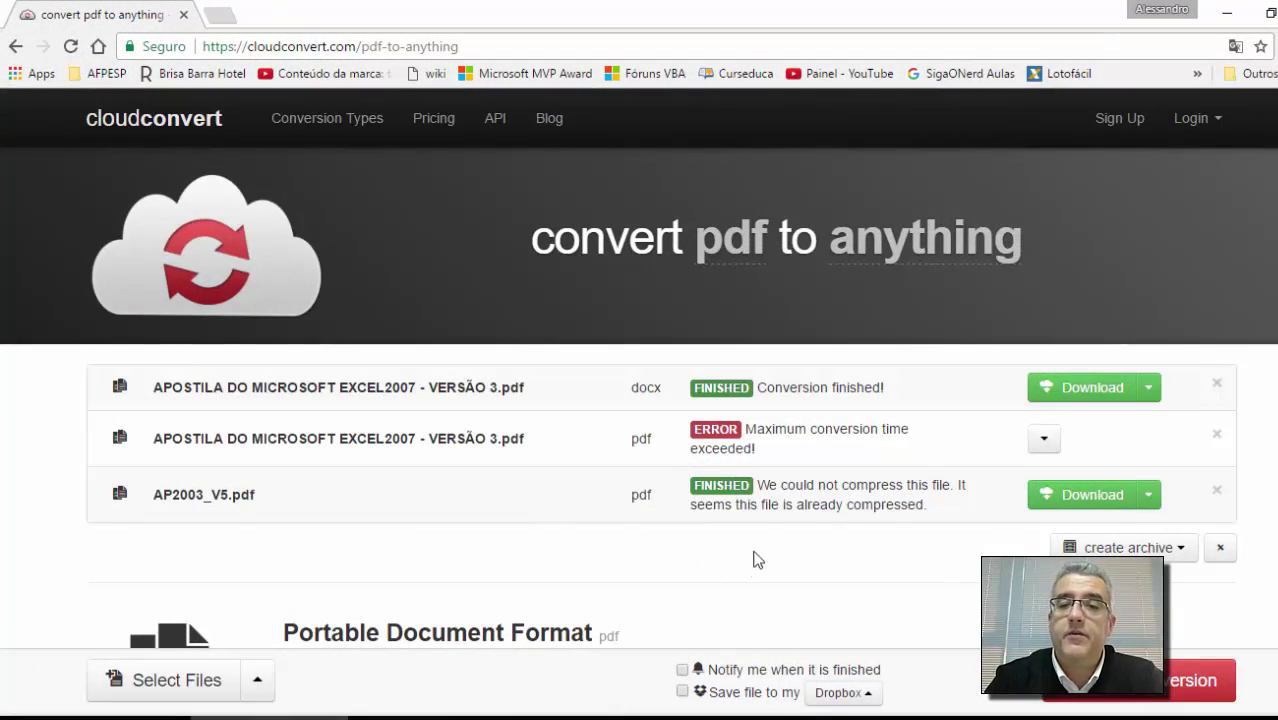
pyautogui.moveTo(927, 505); pyautogui.dragTo(799, 488)
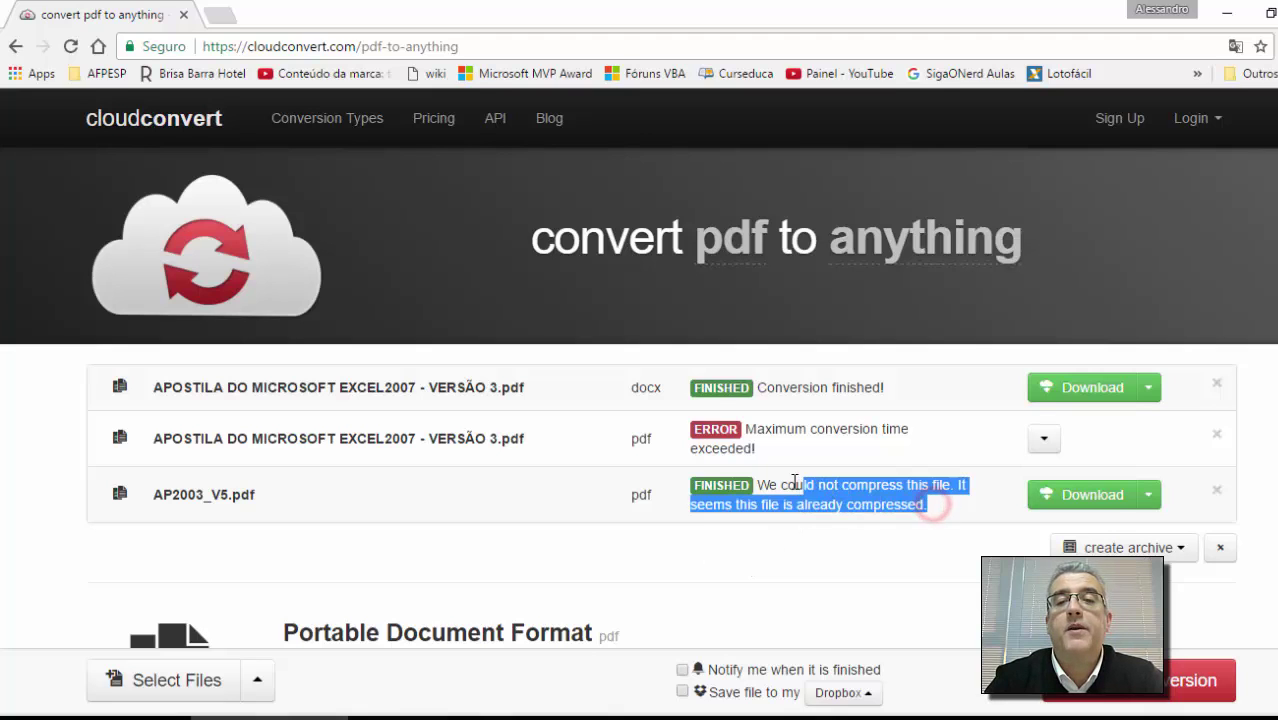
pyautogui.click(799, 488)
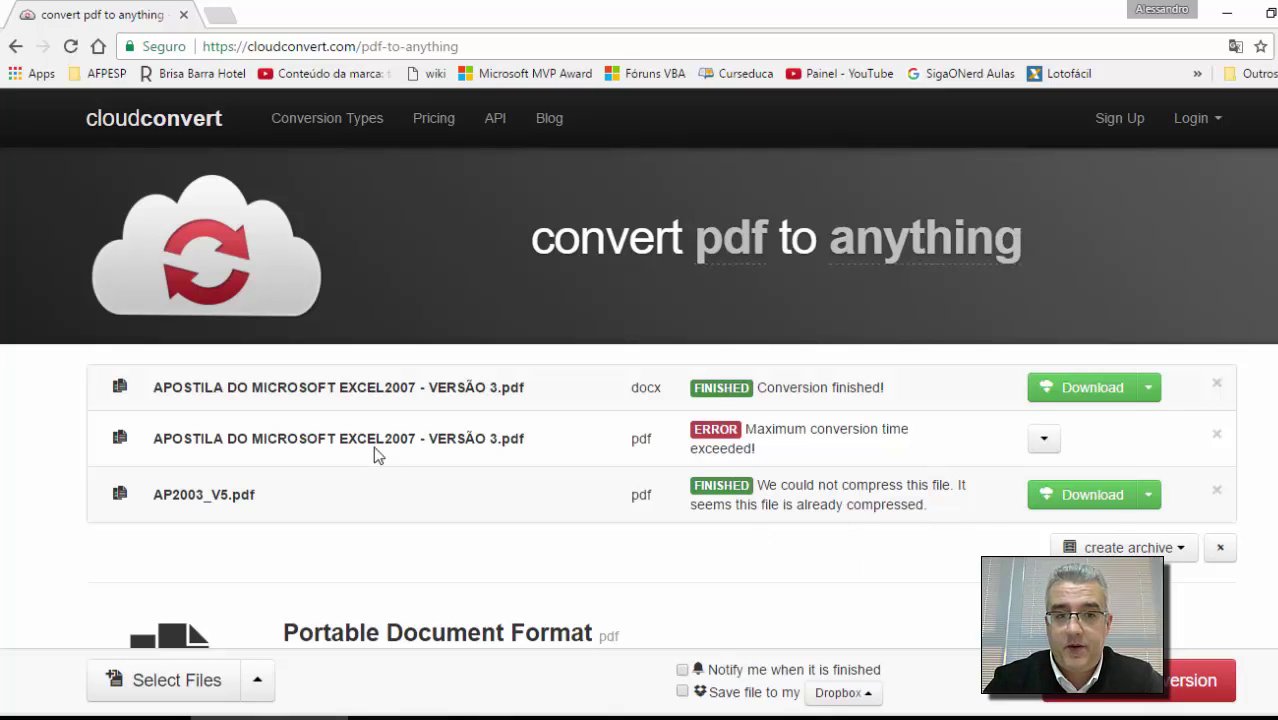
# - Upload AP_E_2007.PDF.pdf to the CloudConvert queue
pyautogui.click(170, 676)
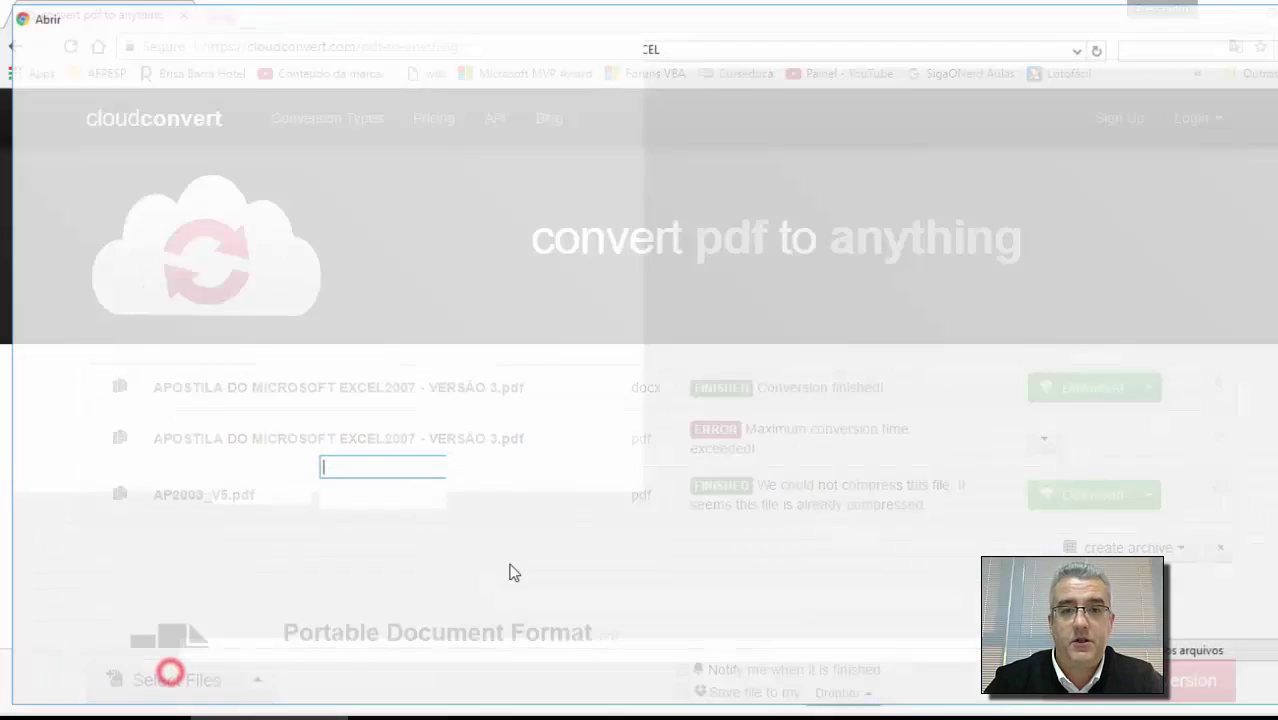
pyautogui.scroll(-4, 440, 450)
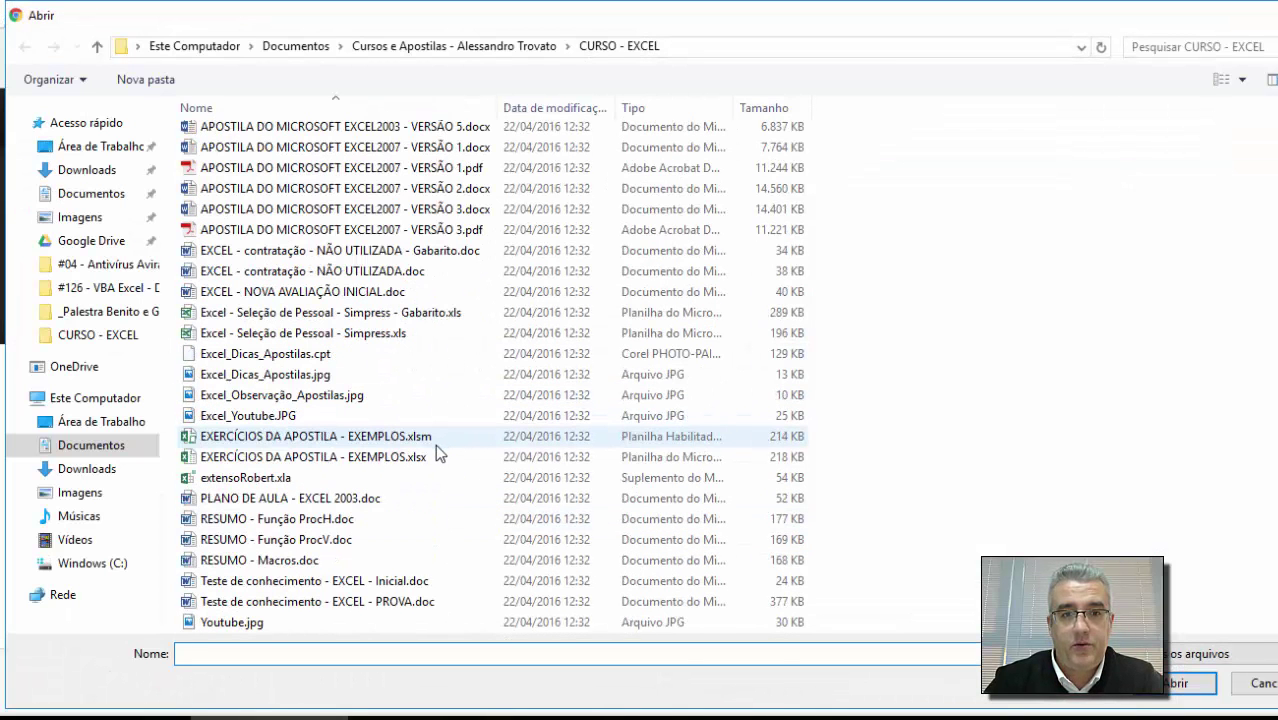
pyautogui.scroll(5, 435, 450)
pyautogui.click(435, 357)
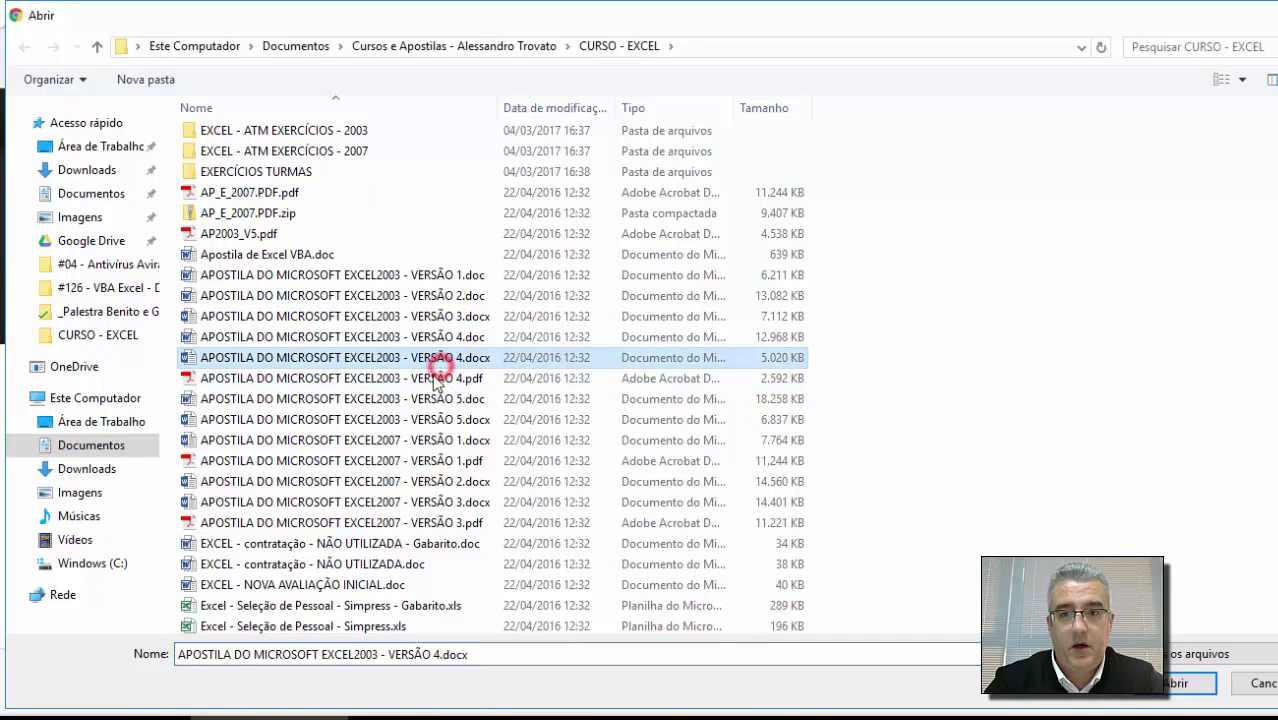
pyautogui.click(430, 377)
pyautogui.click(244, 193)
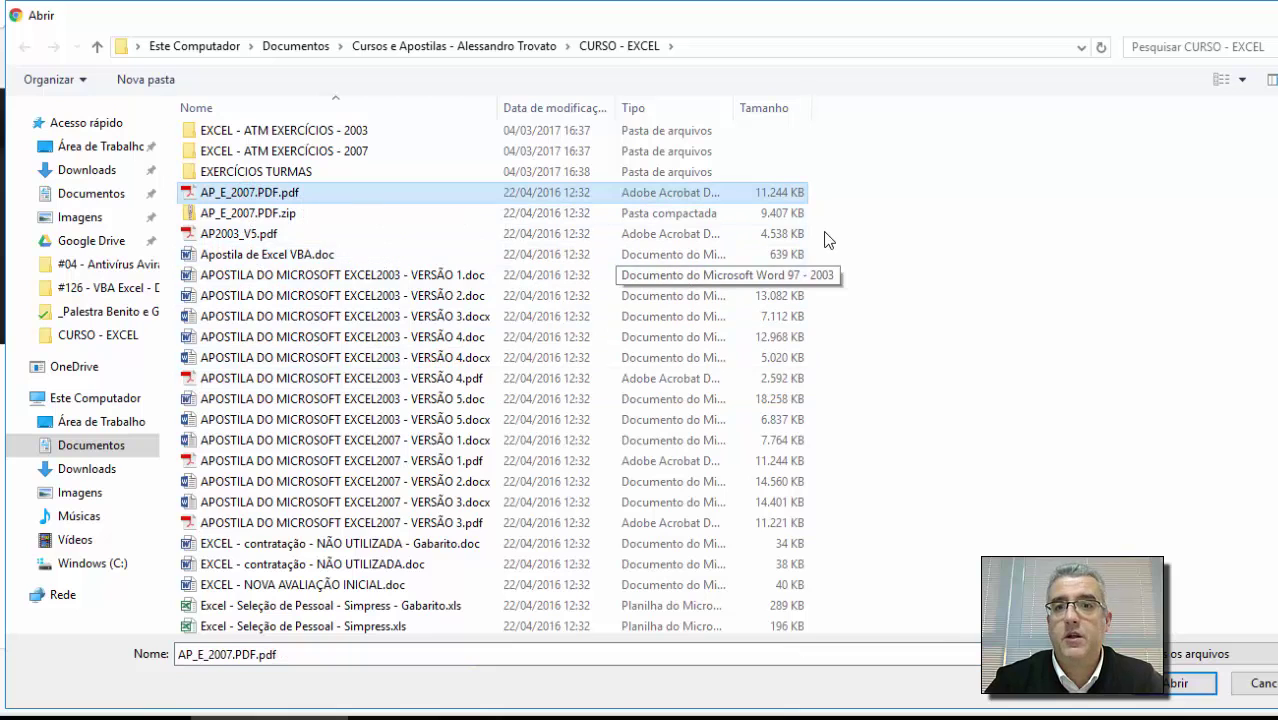
pyautogui.press('Tab')
pyautogui.press('Return')
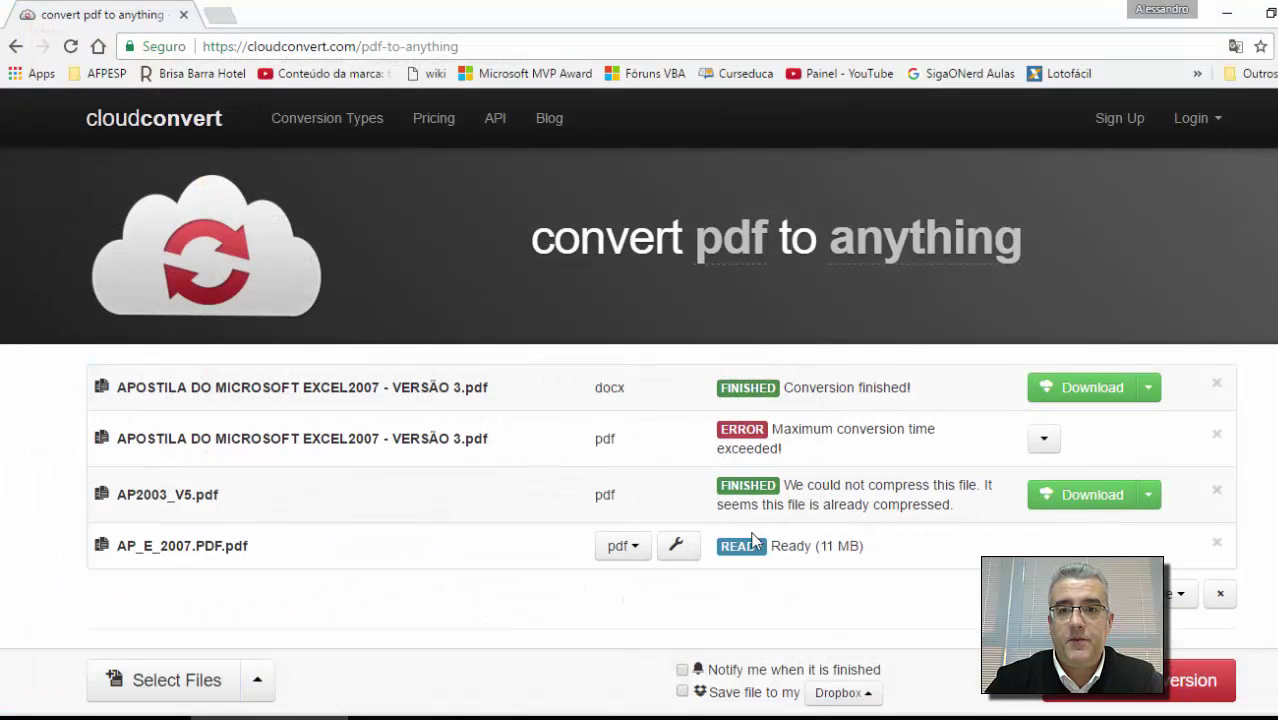
# - Set the output operation for AP_E_2007.PDF.pdf to protect
pyautogui.click(613, 552)
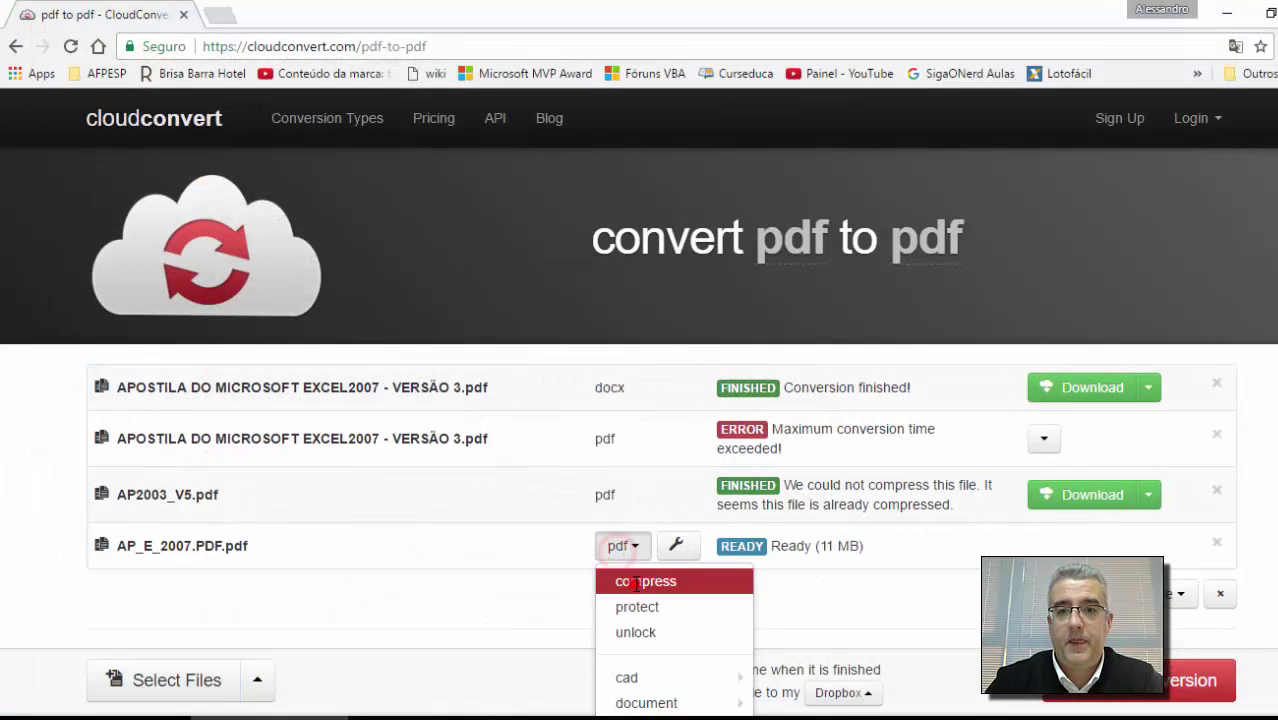
pyautogui.click(625, 580)
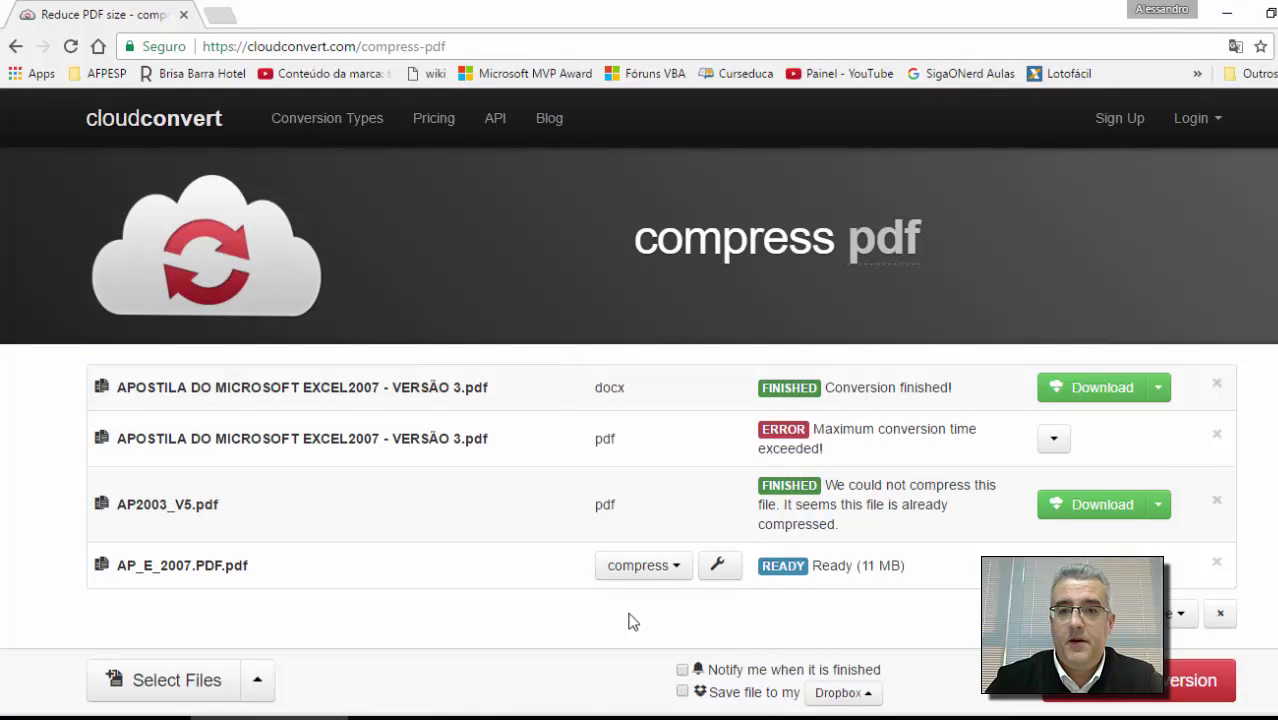
pyautogui.click(662, 566)
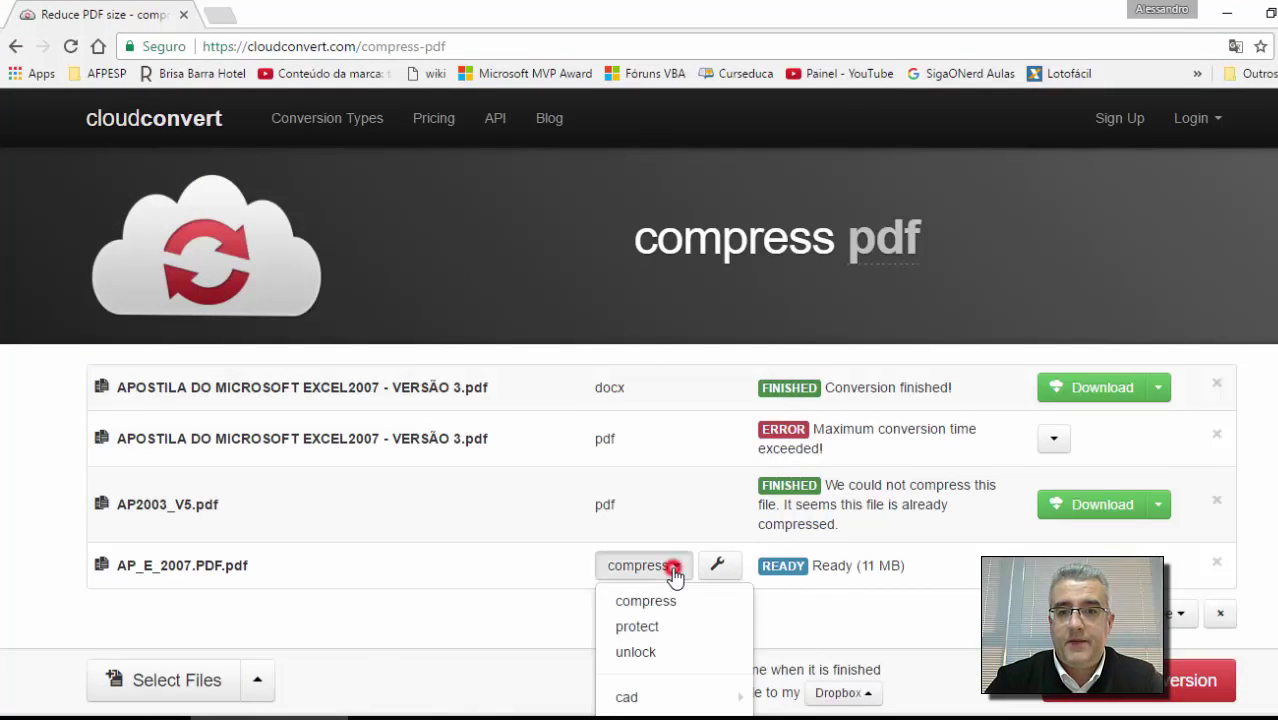
pyautogui.click(652, 626)
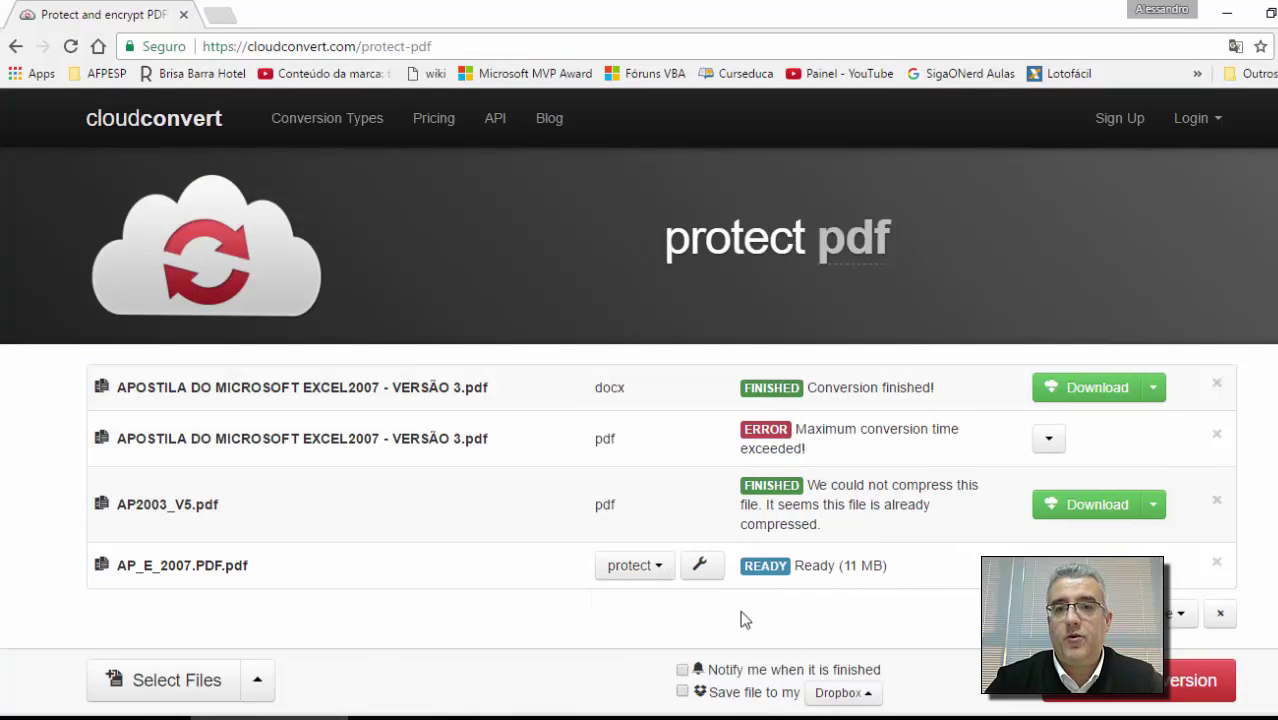
# - In the protection settings, enter an access/user password and an owner password, then save them
pyautogui.click(701, 568)
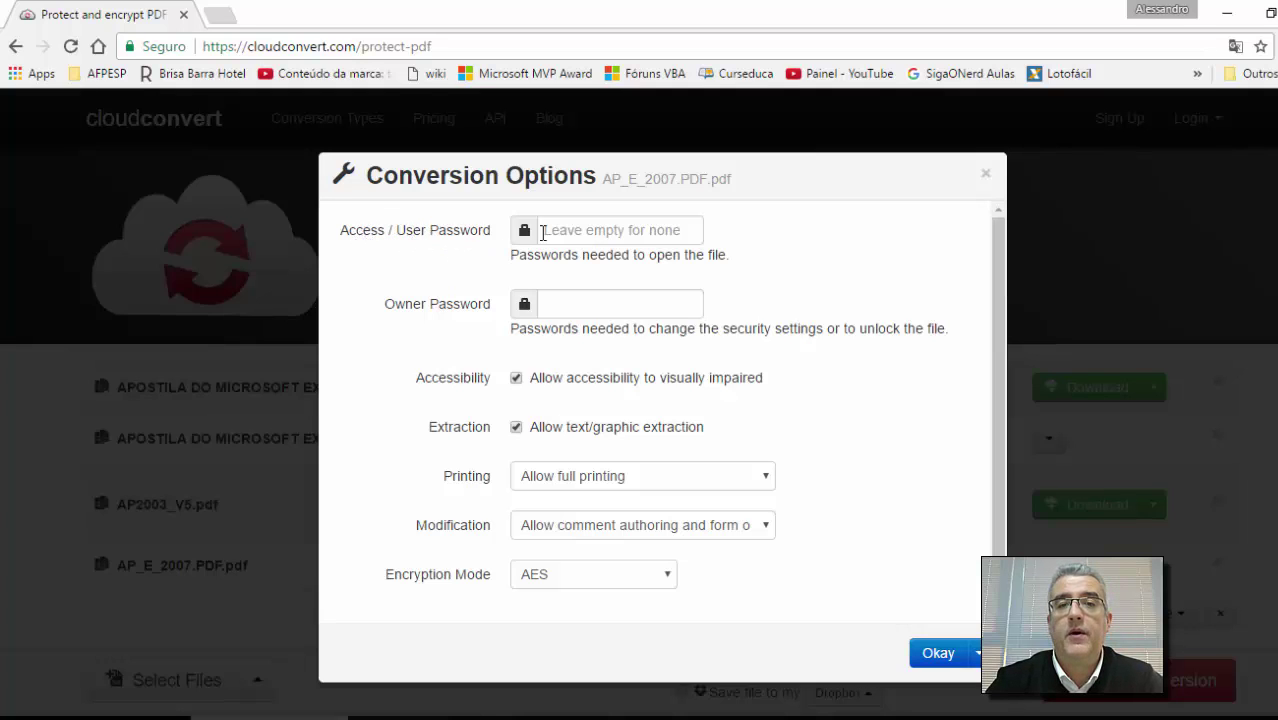
pyautogui.click(609, 224)
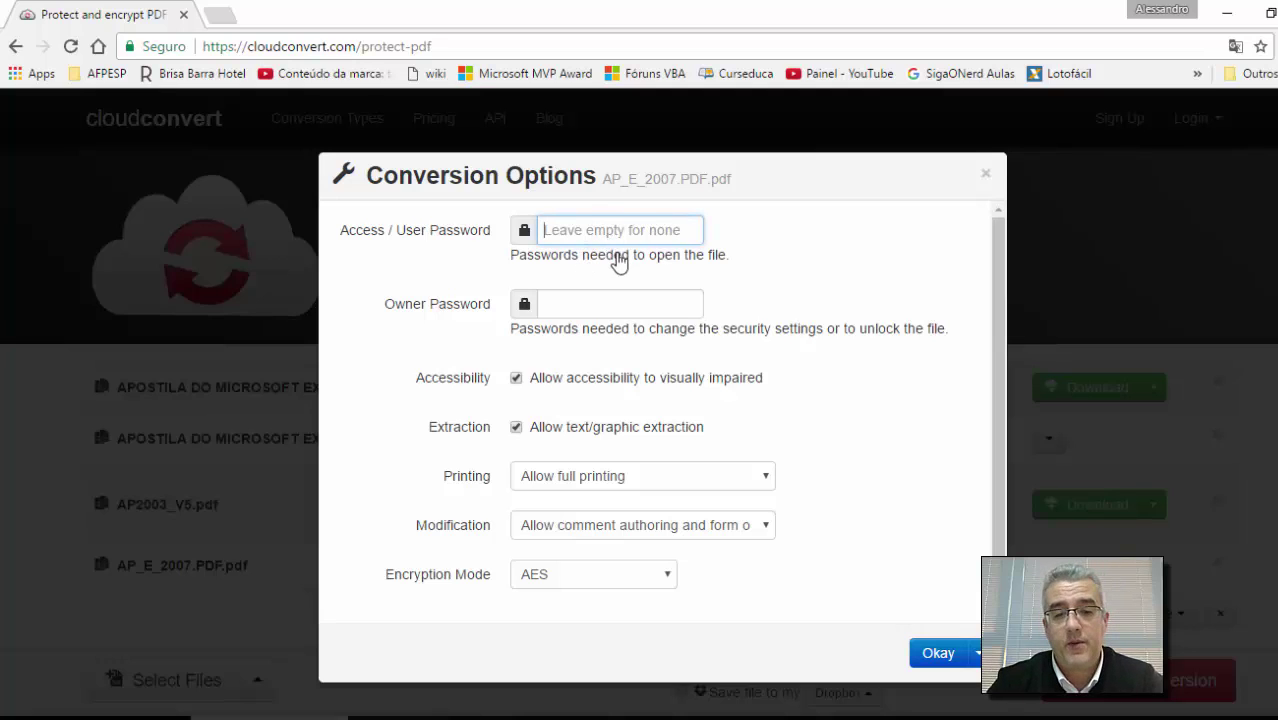
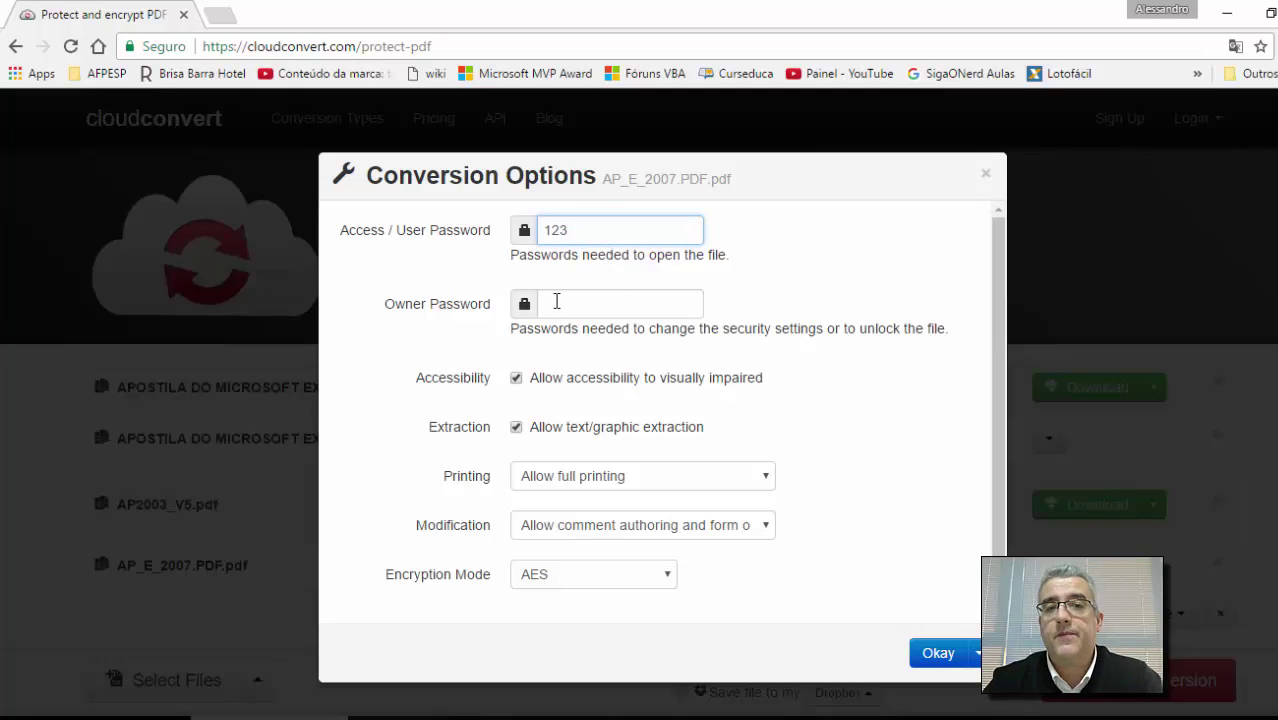
pyautogui.click(553, 299)
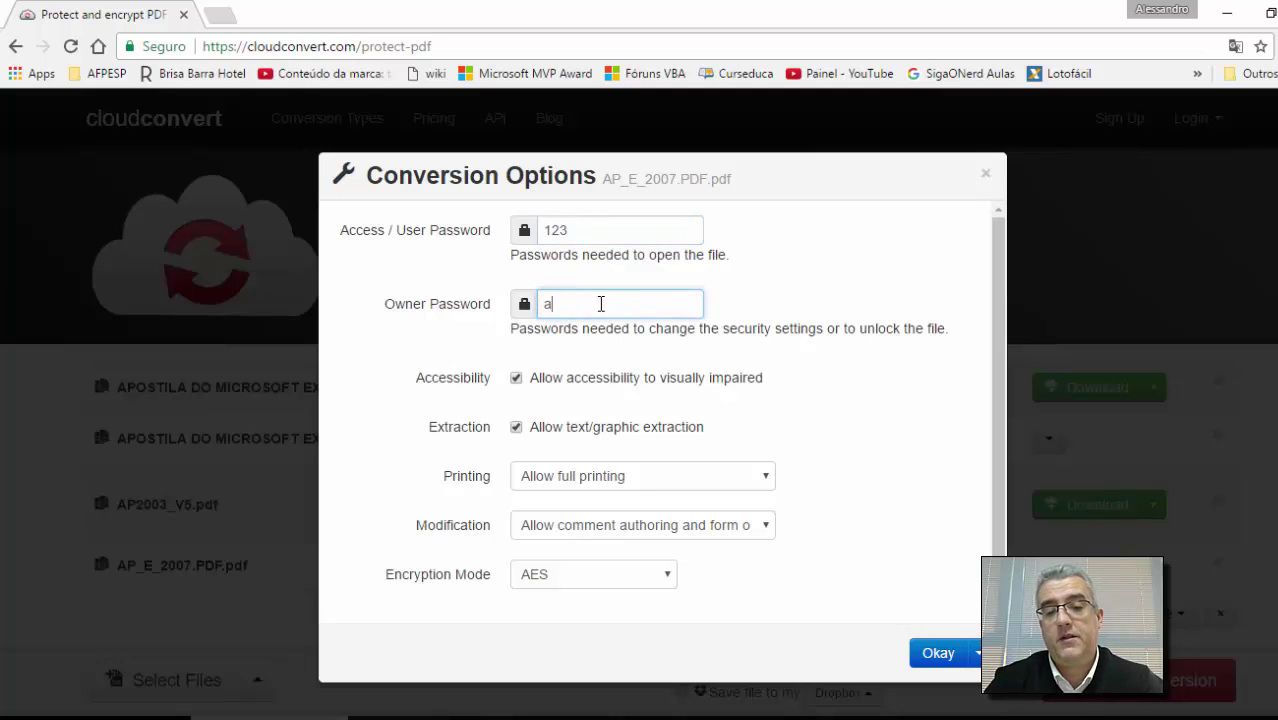
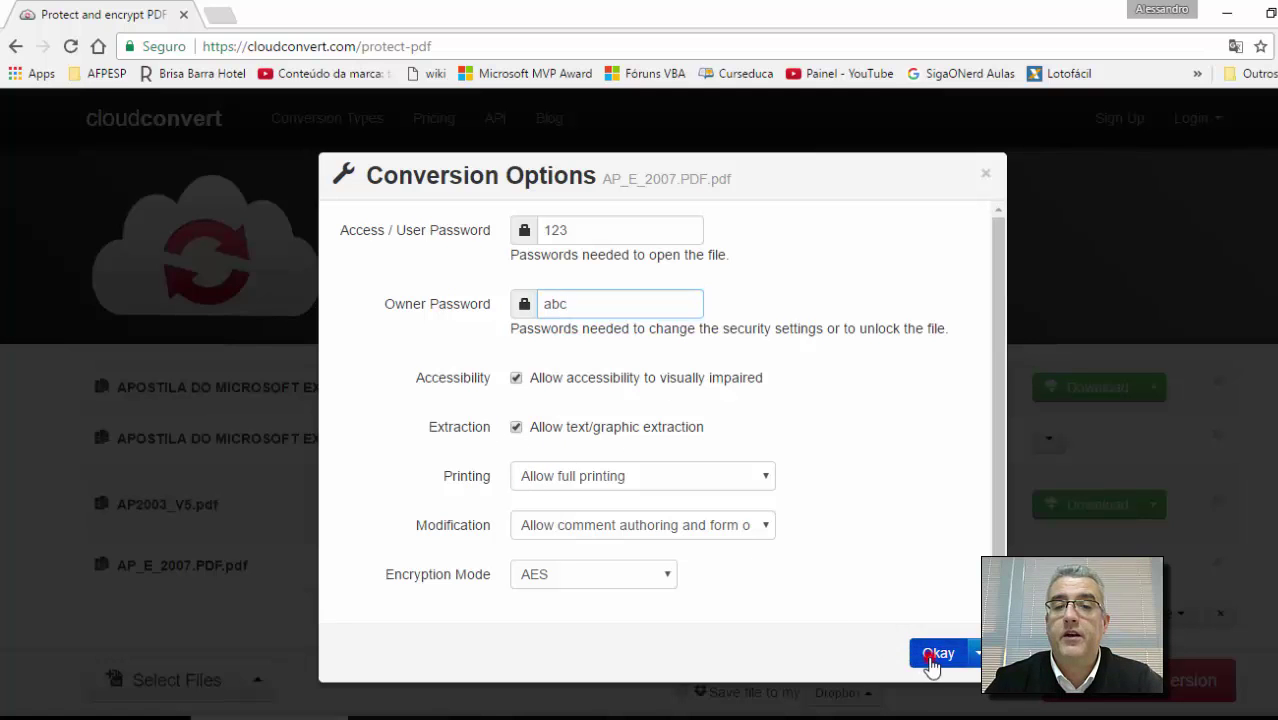
pyautogui.click(931, 655)
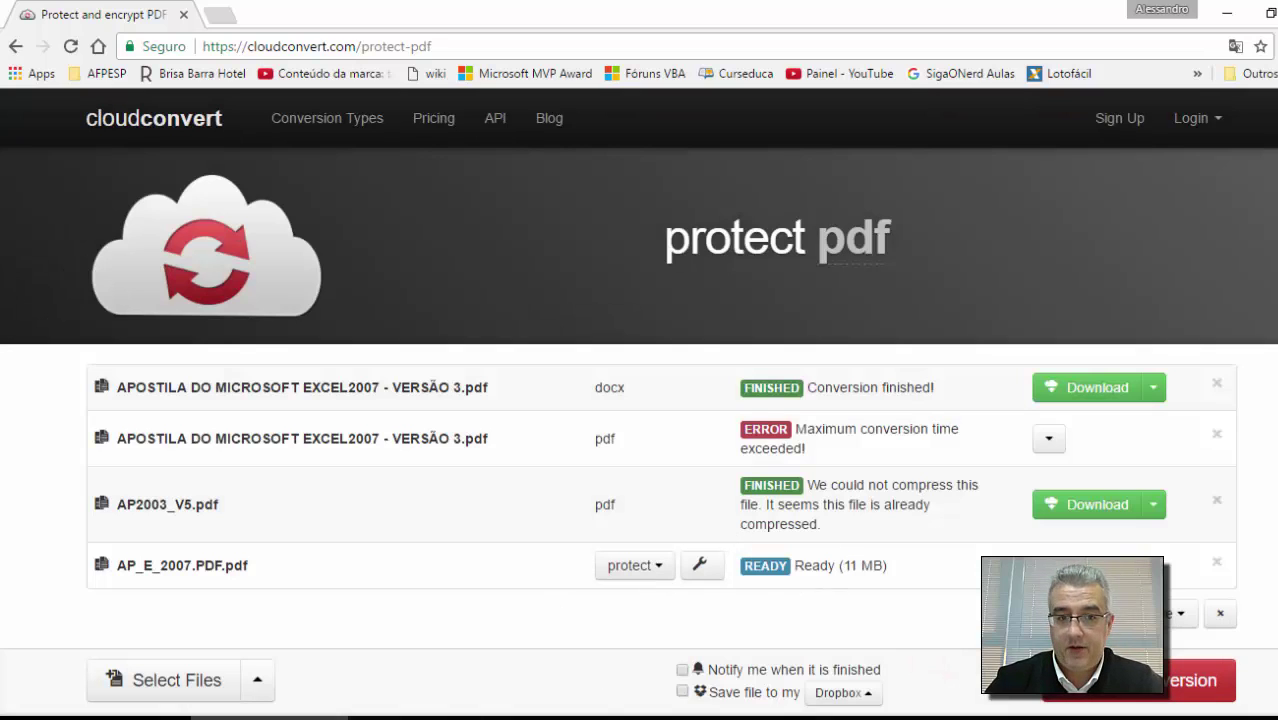
# - Run the protection job and download the finished AP_E_2007.PDF.pdf without choosing cloud storage
pyautogui.click(1195, 680)
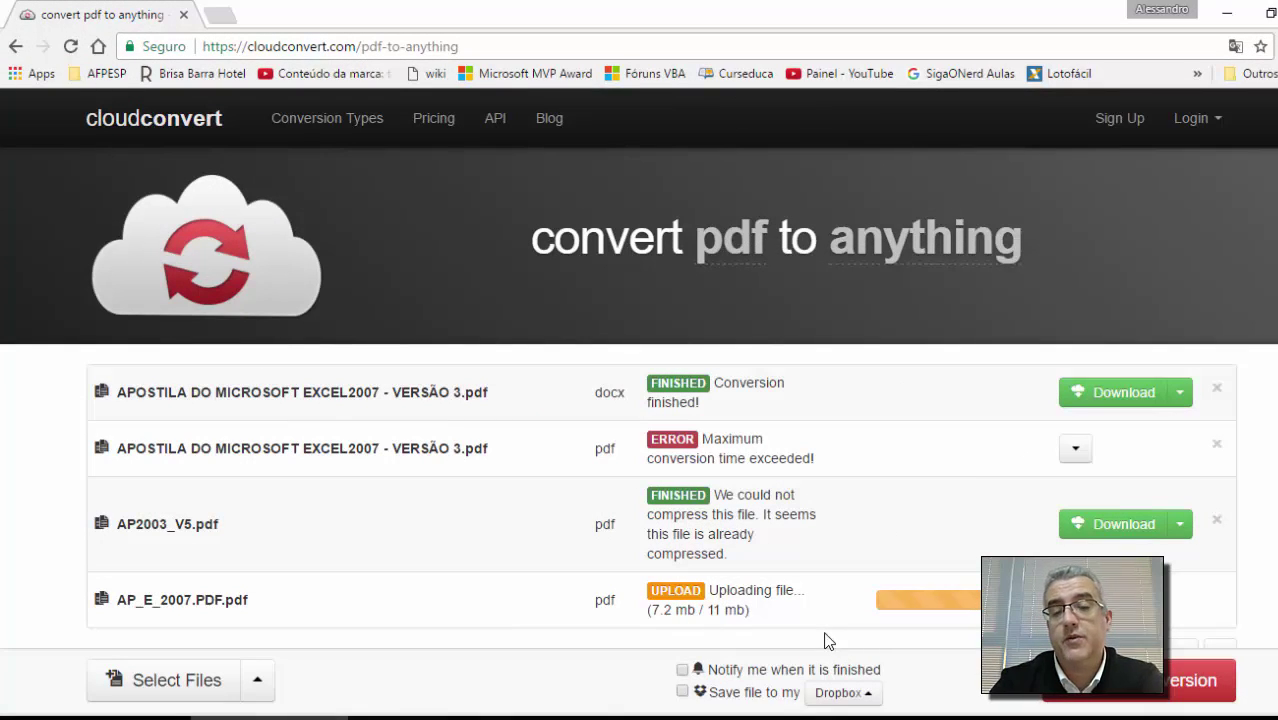
pyautogui.click(863, 698)
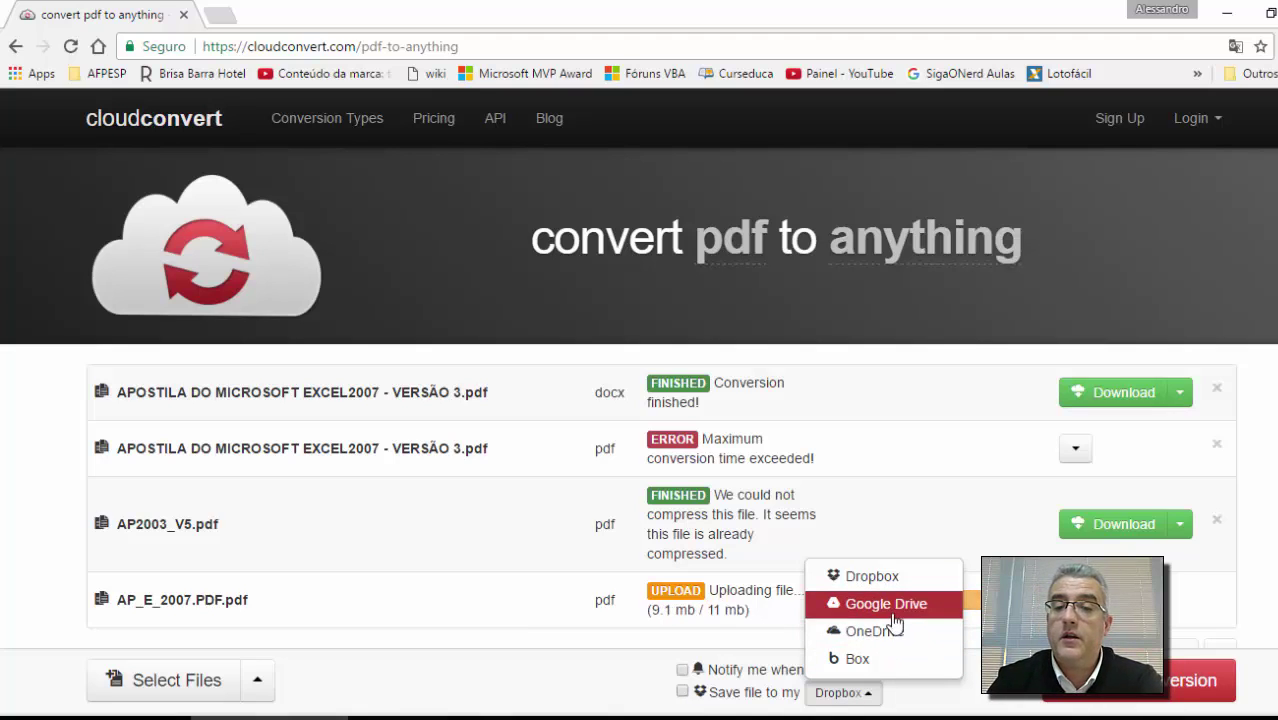
pyautogui.click(619, 671)
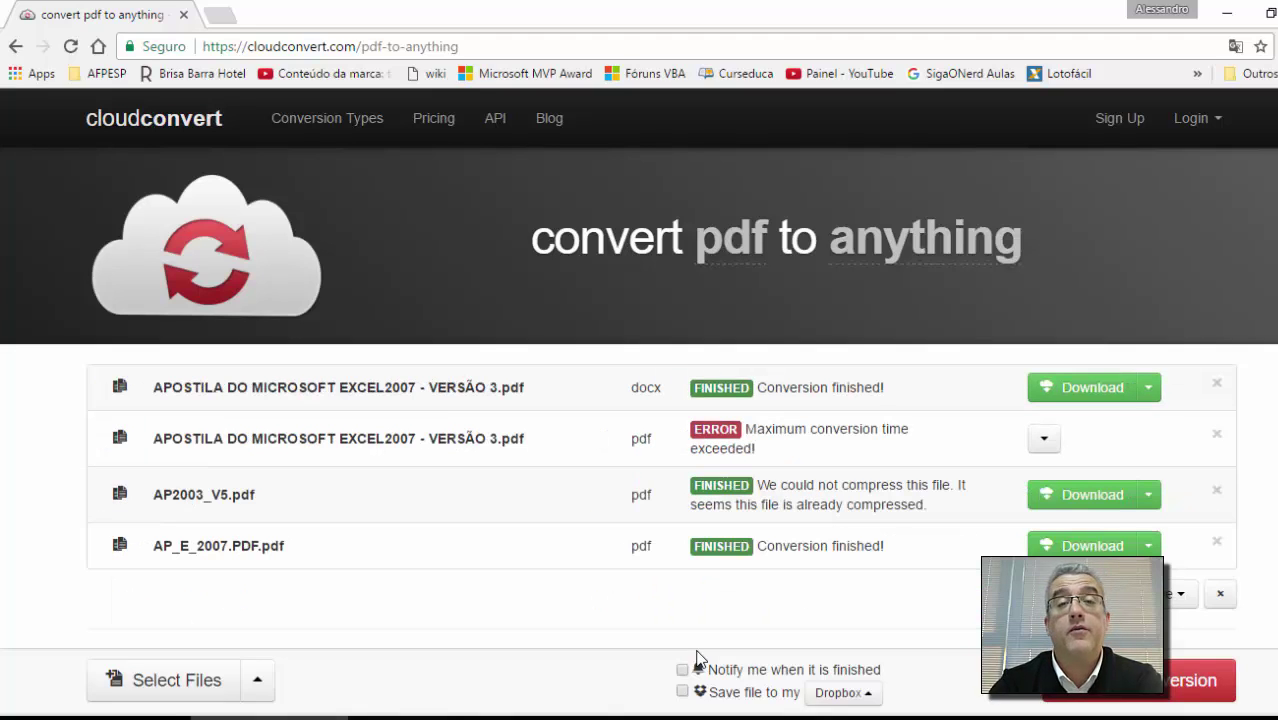
pyautogui.click(1088, 546)
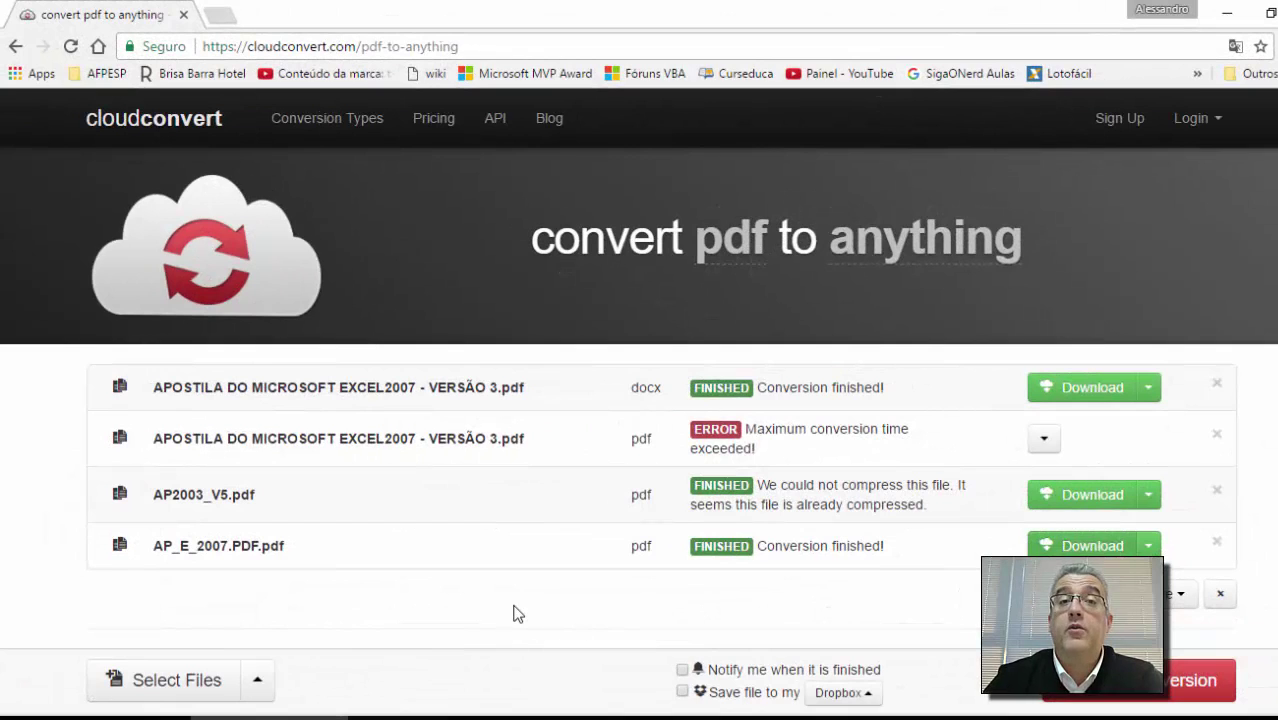
pyautogui.scroll(-1, 375, 662)
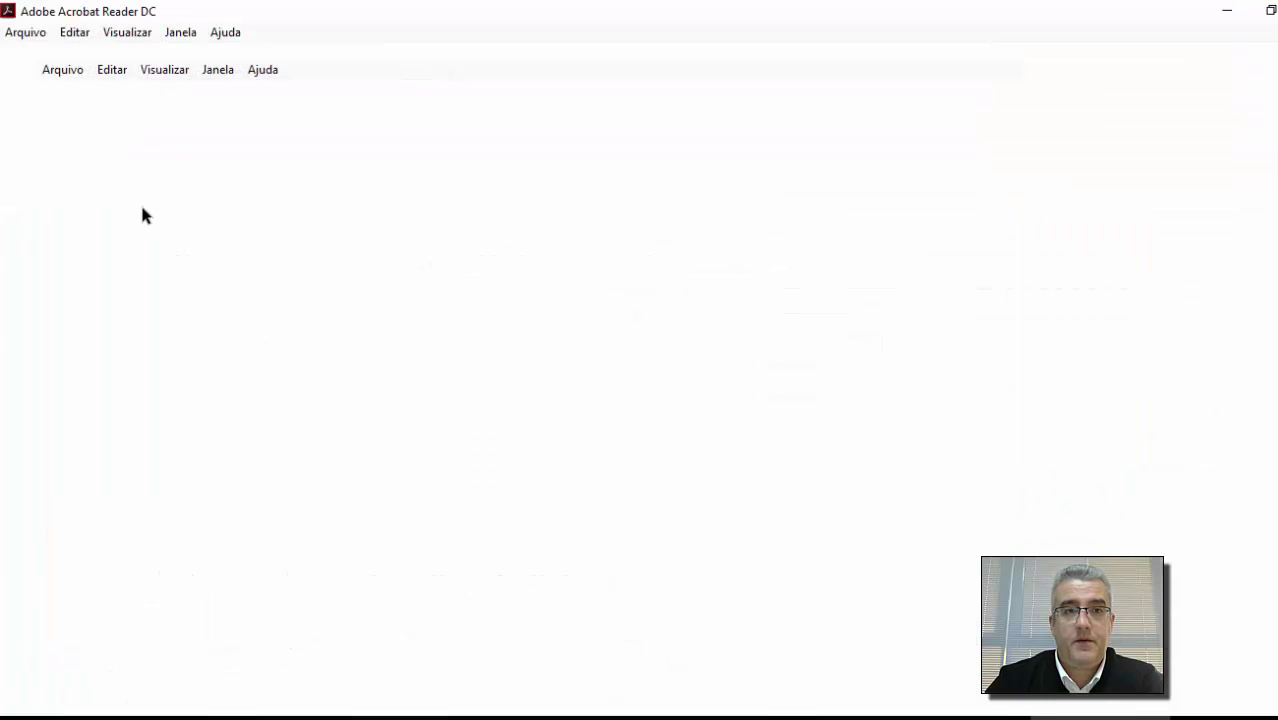
# - Open AP_E_2007.PDF.1.pdf in Acrobat Reader, re-entering the password after a wrong attempt
pyautogui.press('super+e')
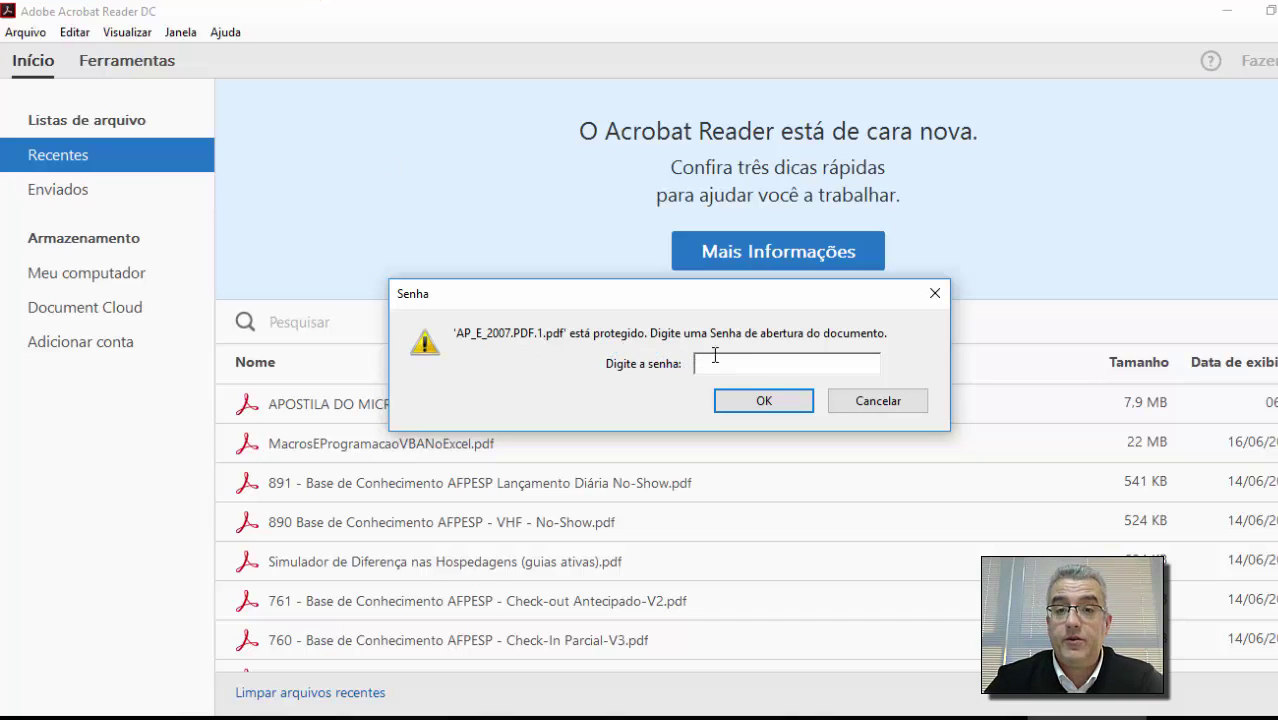
pyautogui.write('****')
pyautogui.click(770, 400)
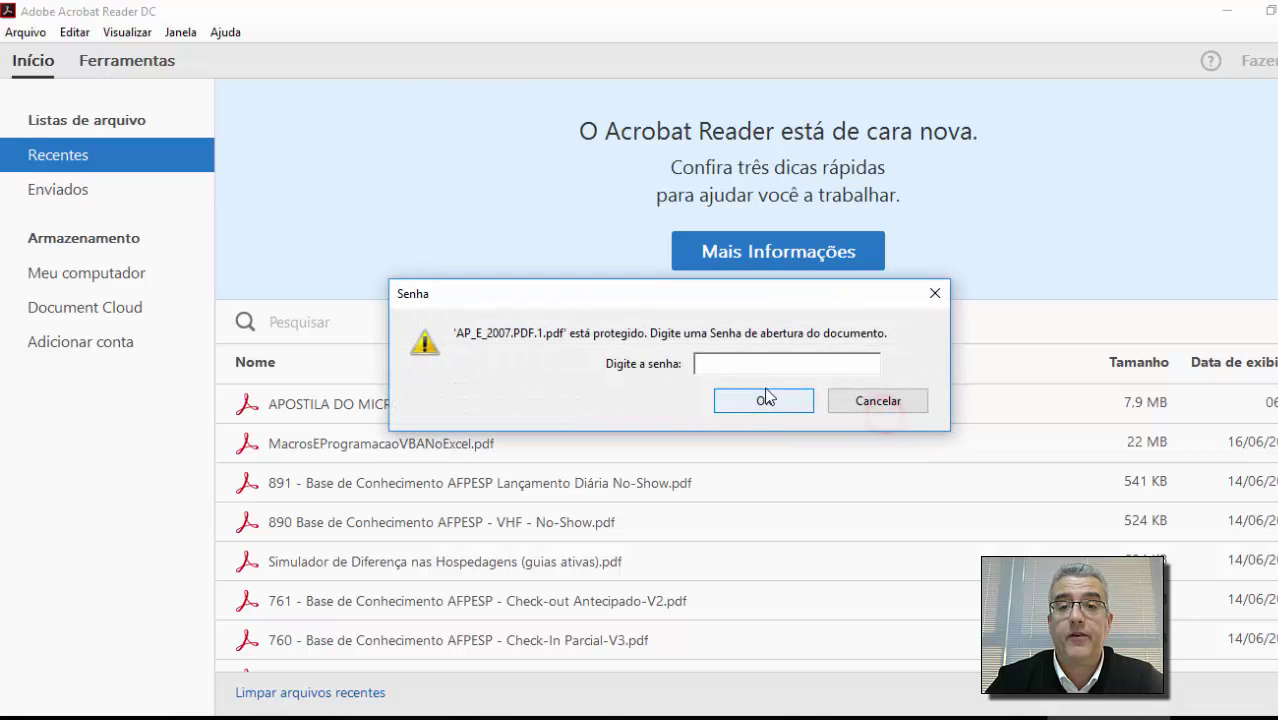
pyautogui.click(750, 363)
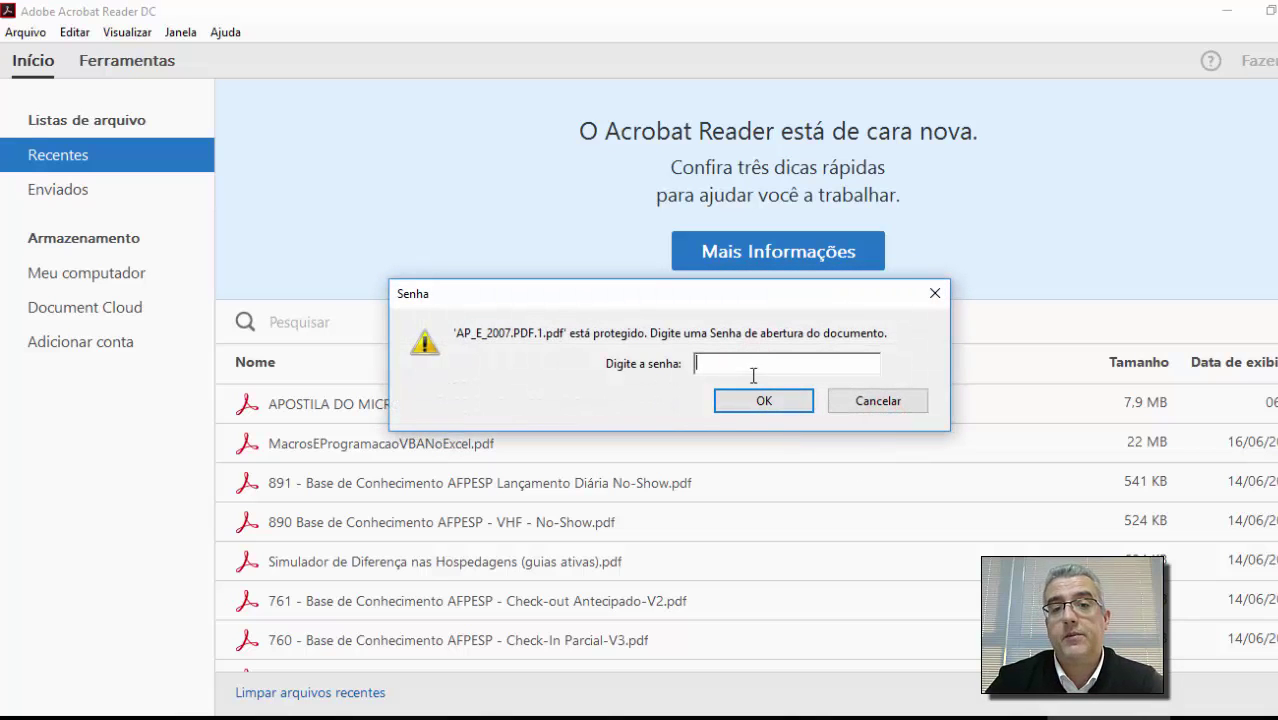
pyautogui.click(749, 363)
pyautogui.write('1')
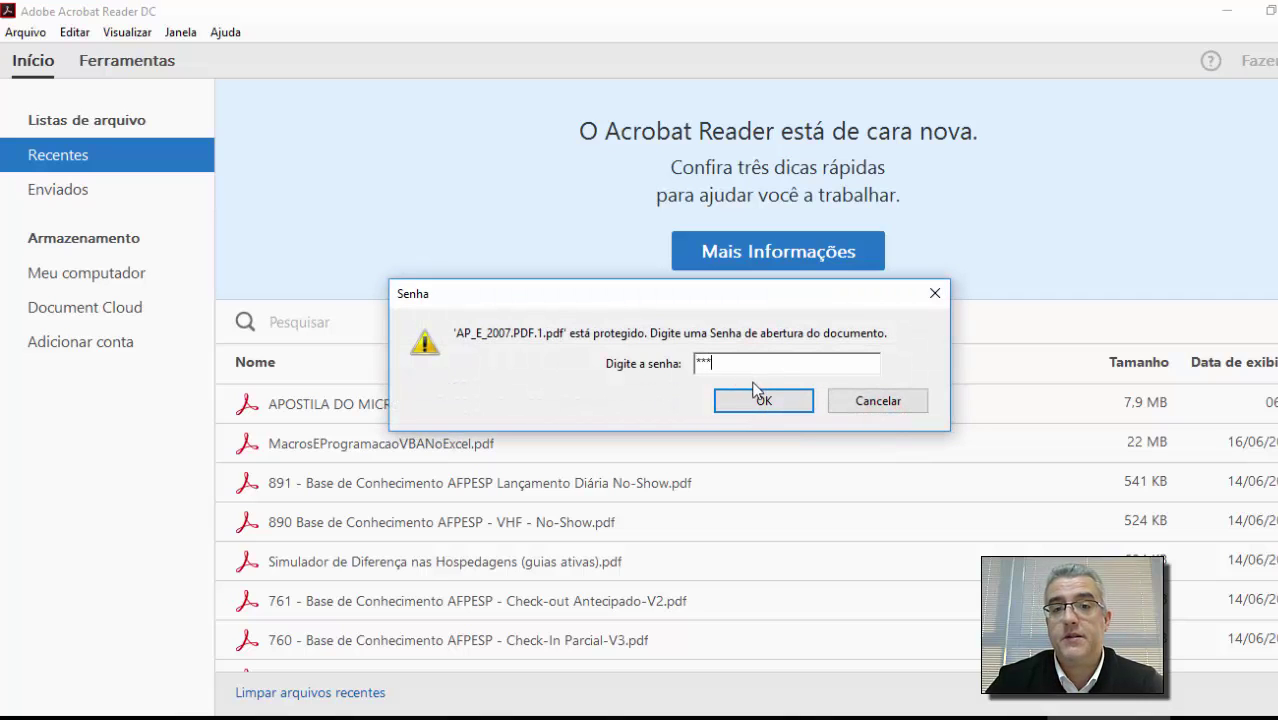
pyautogui.click(765, 402)
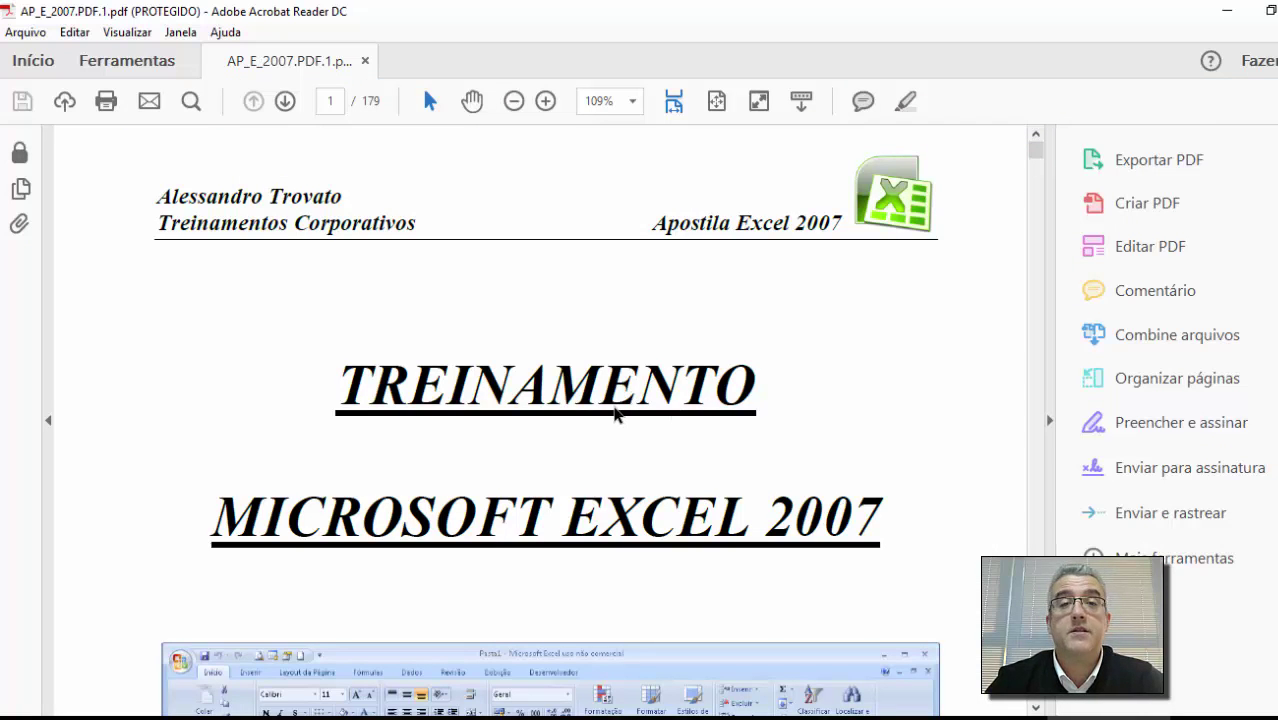
# - Close the leftover File Explorer window
pyautogui.scroll(-3, 615, 414)
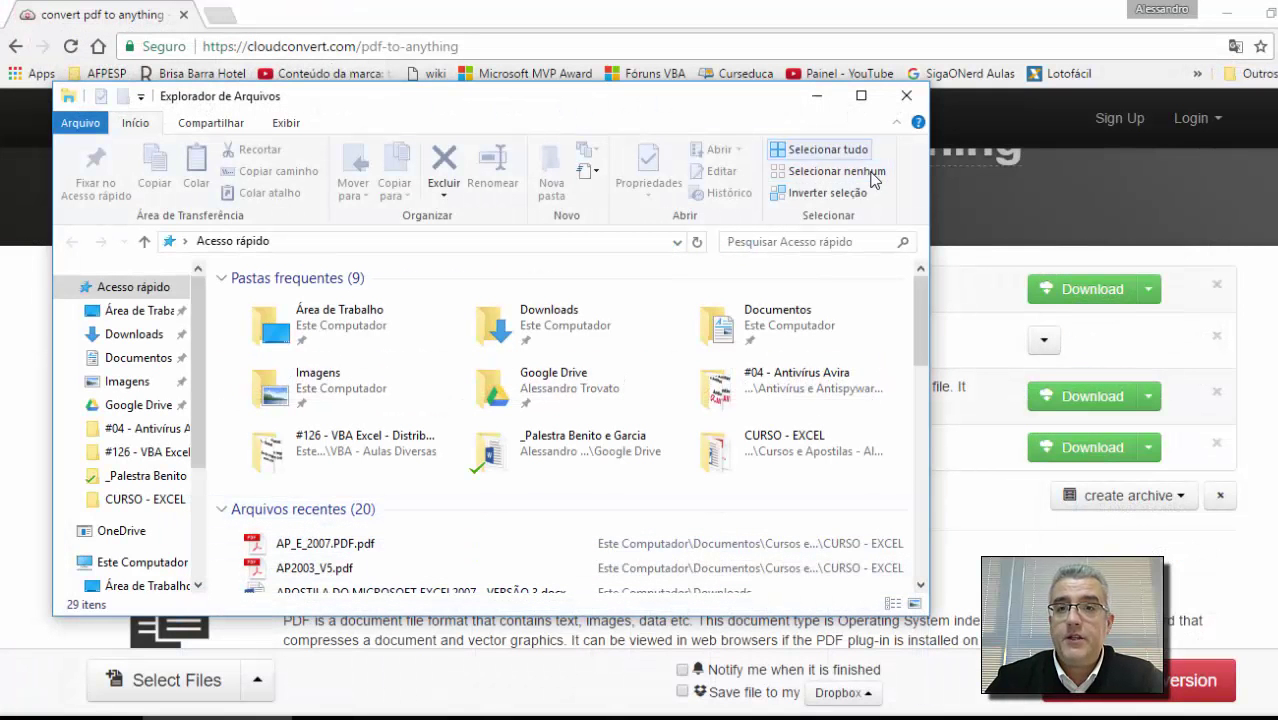
pyautogui.click(906, 96)
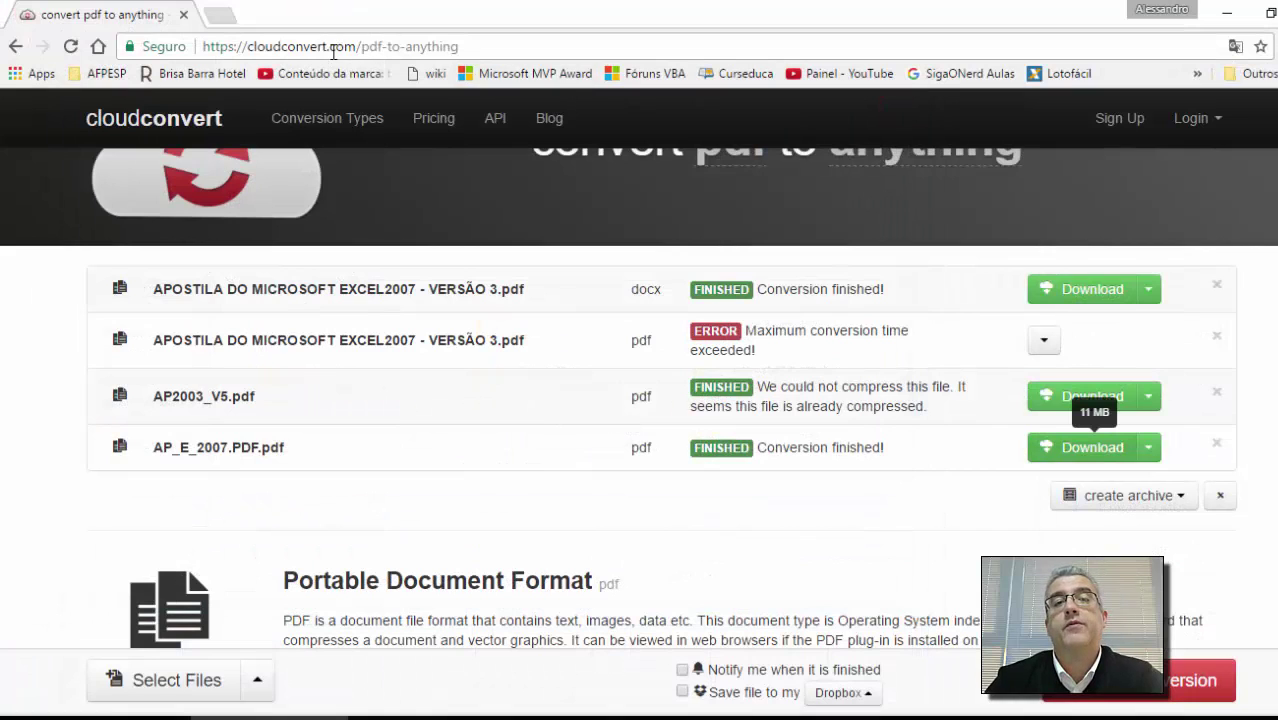
pyautogui.scroll(1, 348, 420)
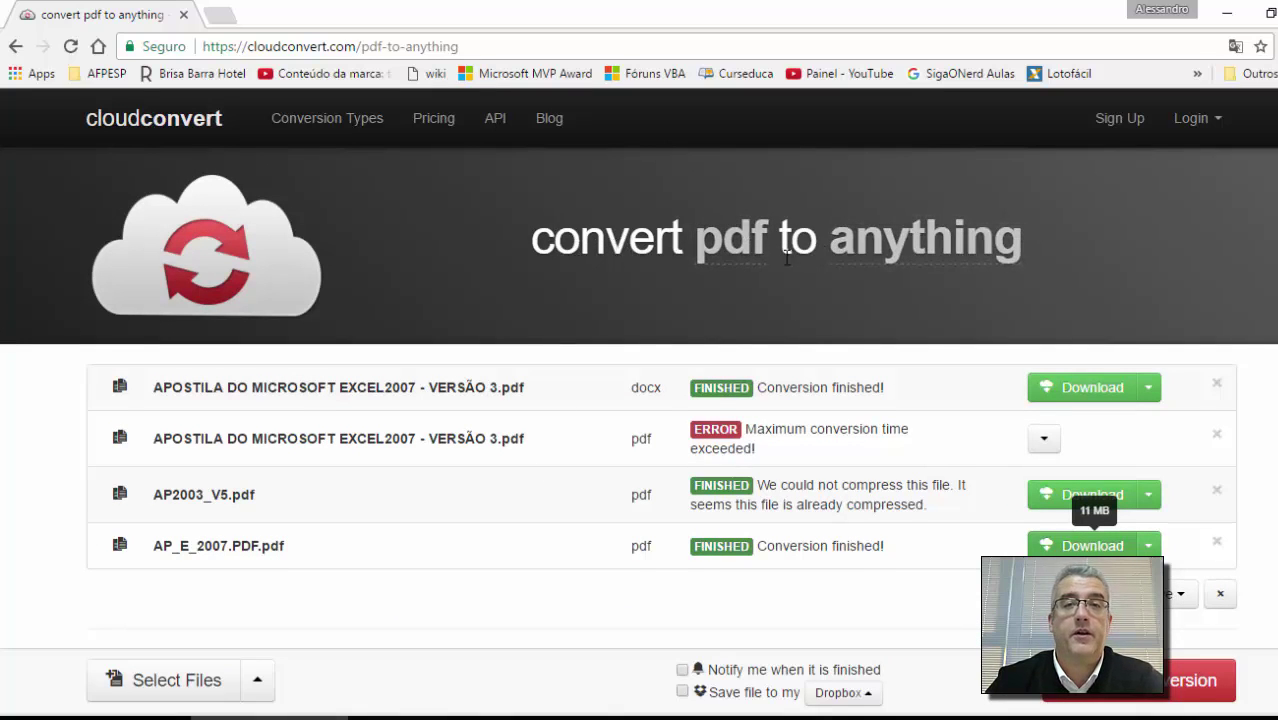
pyautogui.scroll(-1, 688, 268)
pyautogui.scroll(-3, 680, 290)
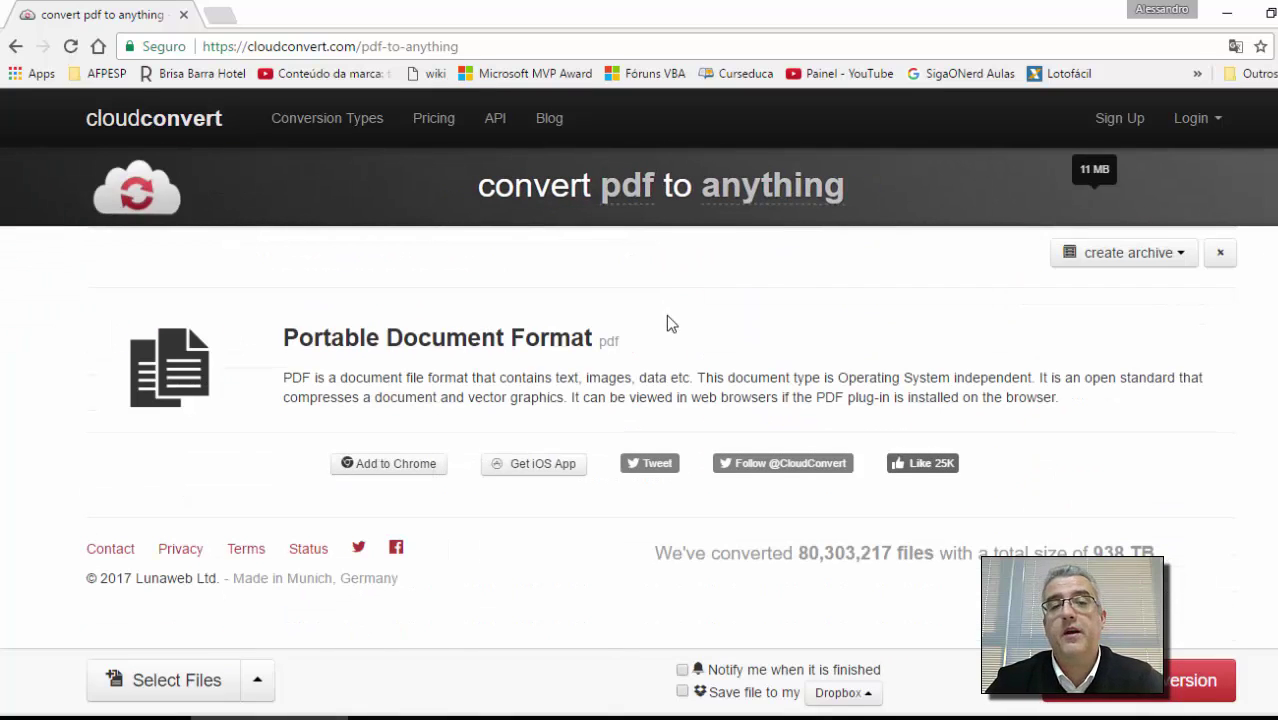
pyautogui.scroll(2, 666, 314)
pyautogui.scroll(2, 666, 301)
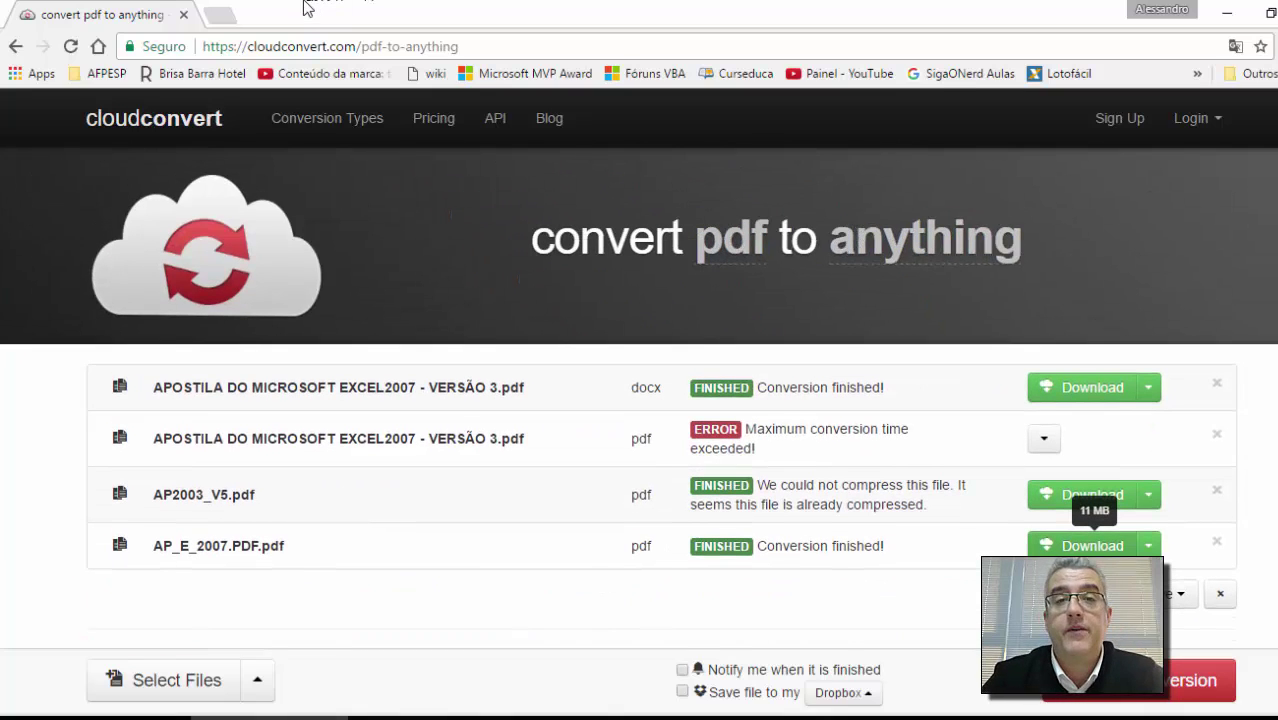
# - Open a new Chrome tab, close the CloudConvert tab, and start typing 'smallpdf.com' as the address
pyautogui.click(228, 14)
pyautogui.click(184, 14)
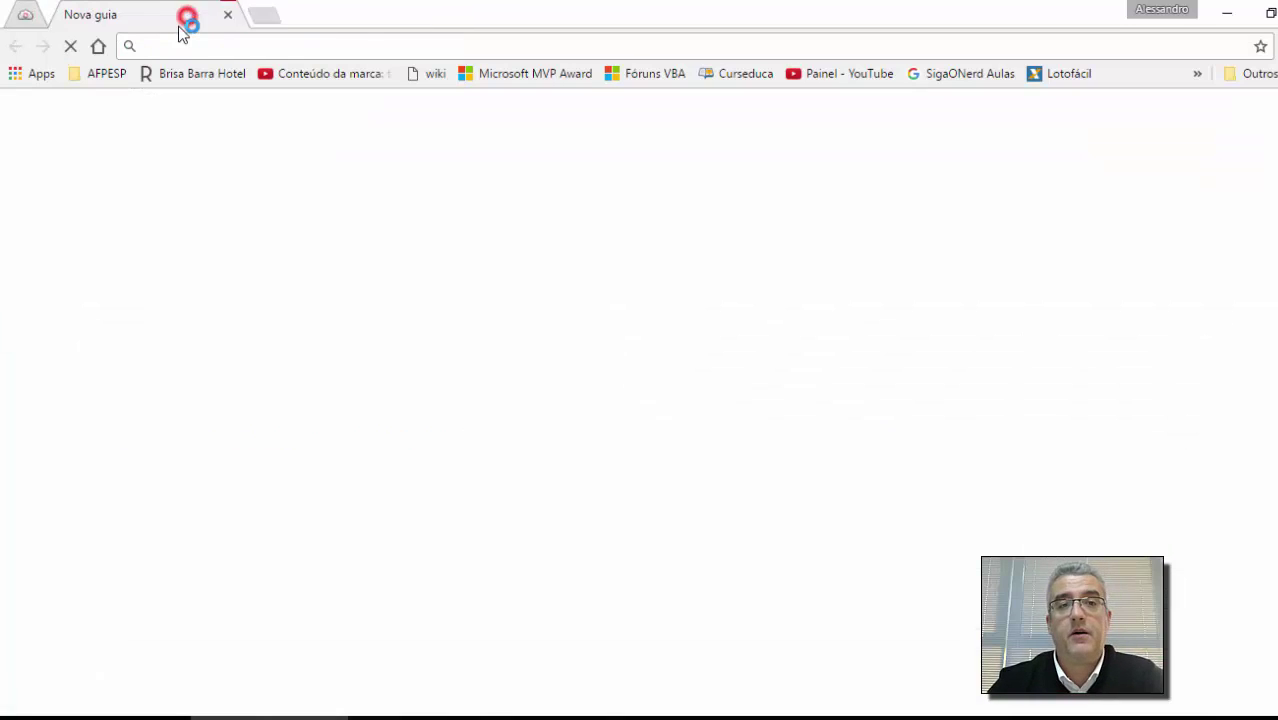
pyautogui.write('smallpdf.com')
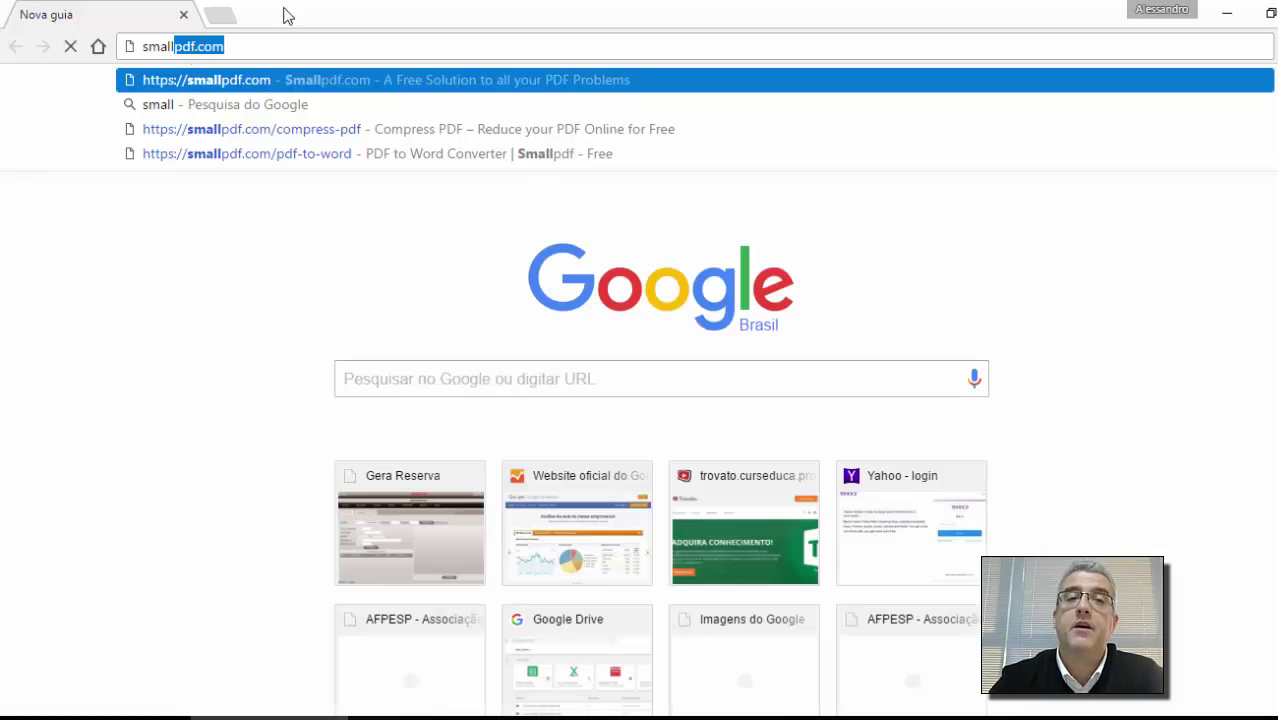
pyautogui.click(184, 14)
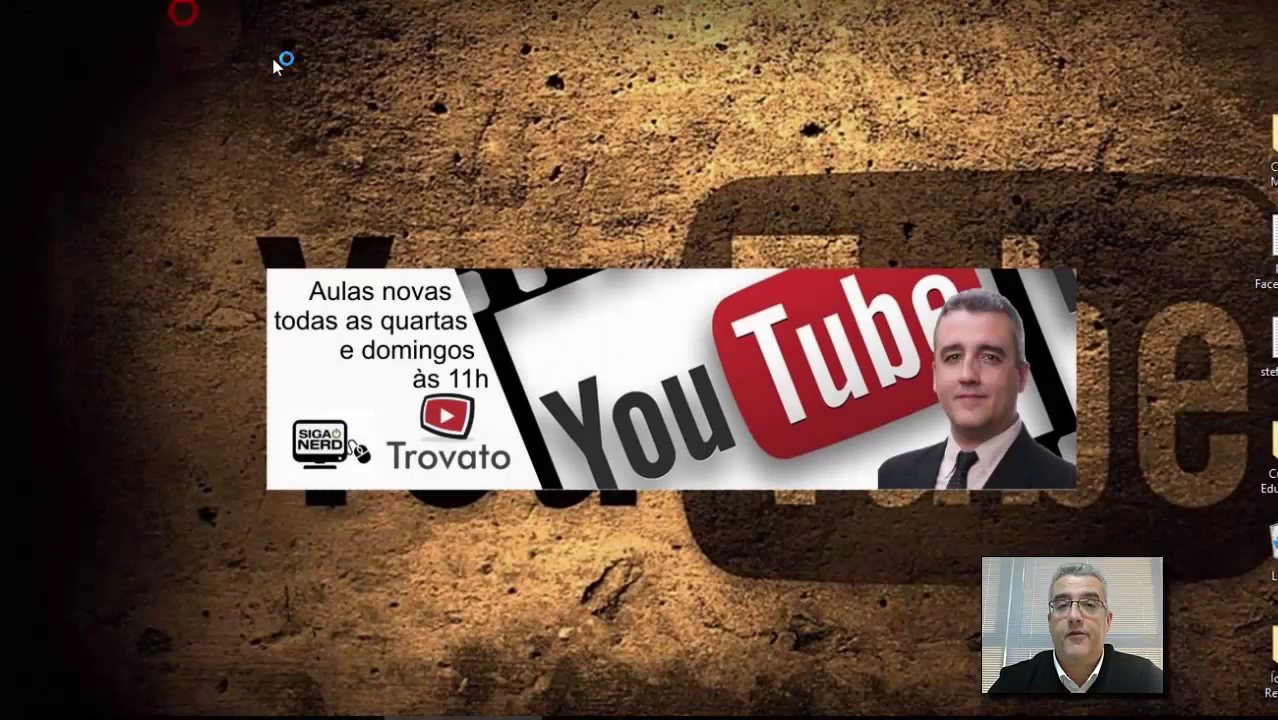